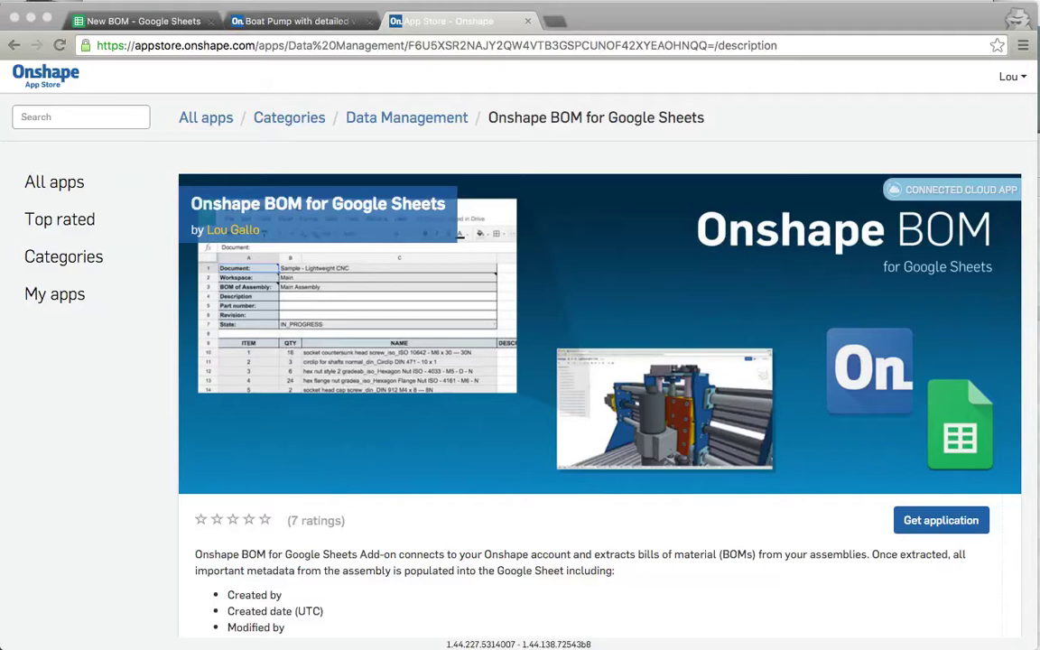
- Get the Onshape BOM for Google Sheets application from its App Store page
click(963, 540)
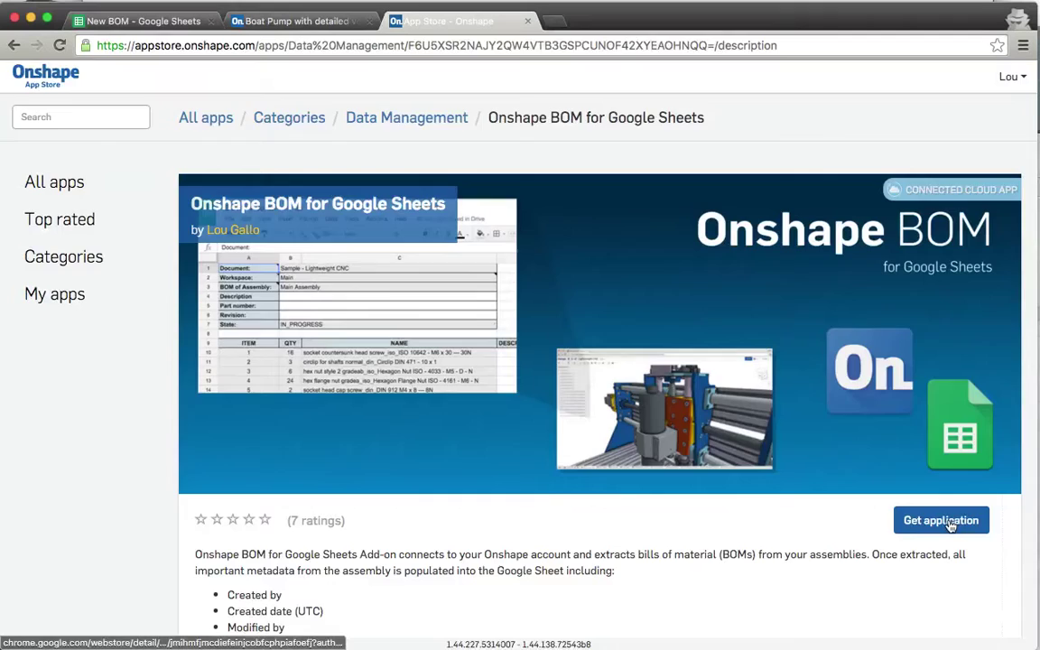
click(941, 521)
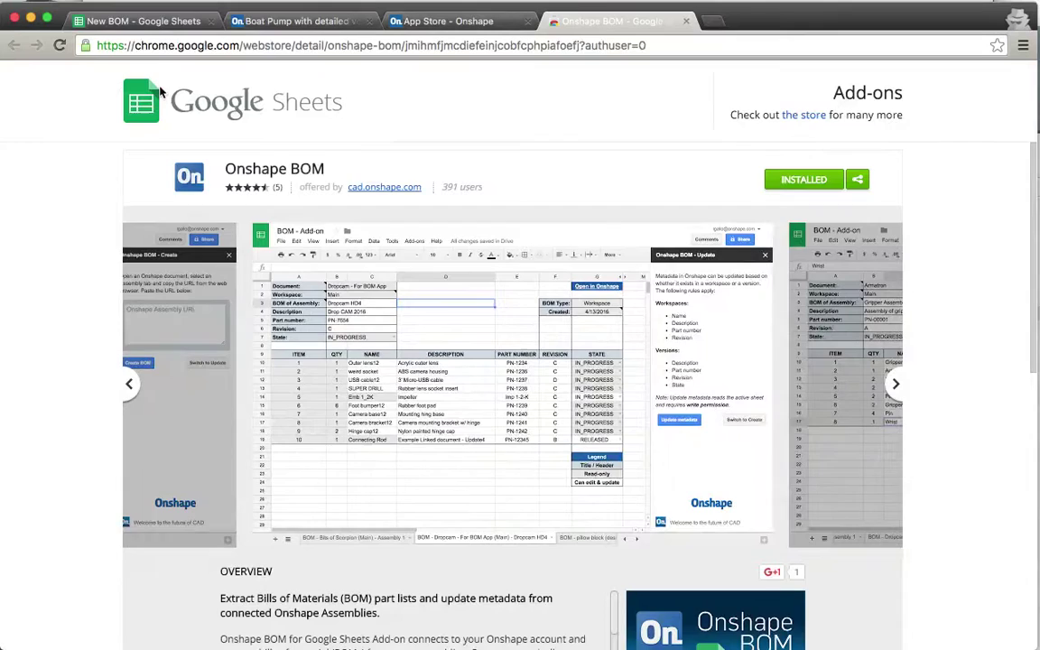
- Check in the New BOM spreadsheet that the Onshape BOM add-on is enabled for use in this document
click(125, 25)
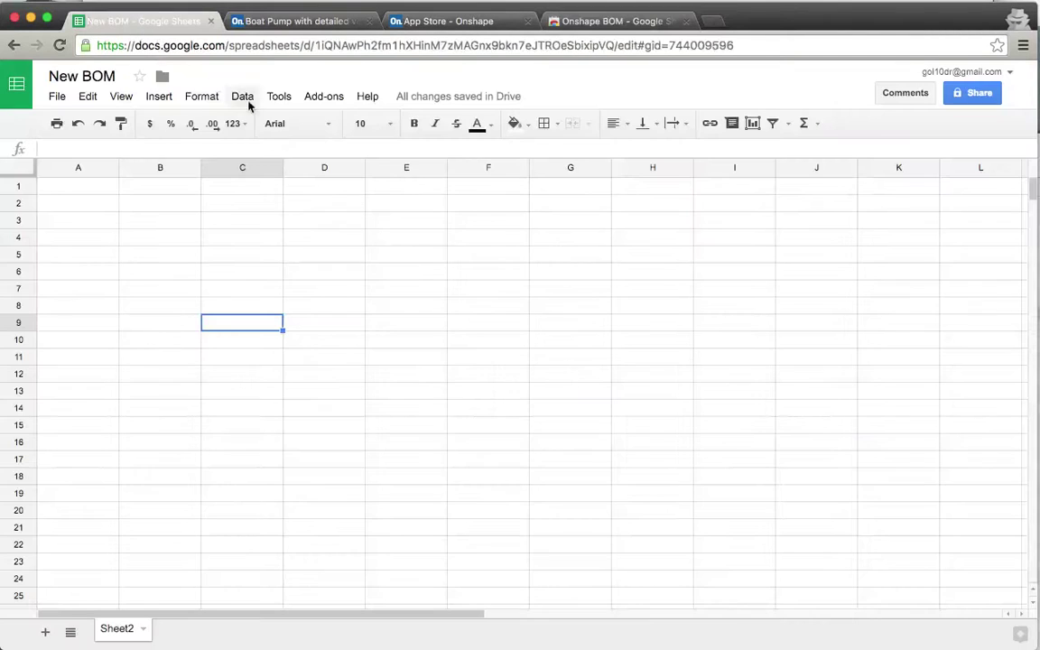
click(329, 97)
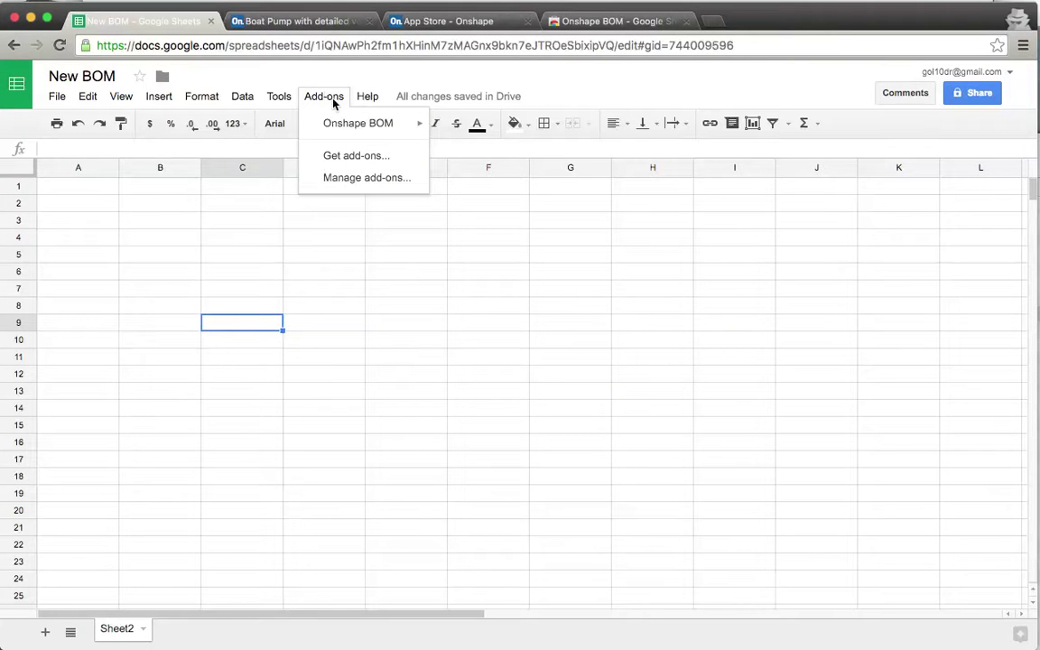
mouse_move(336, 128)
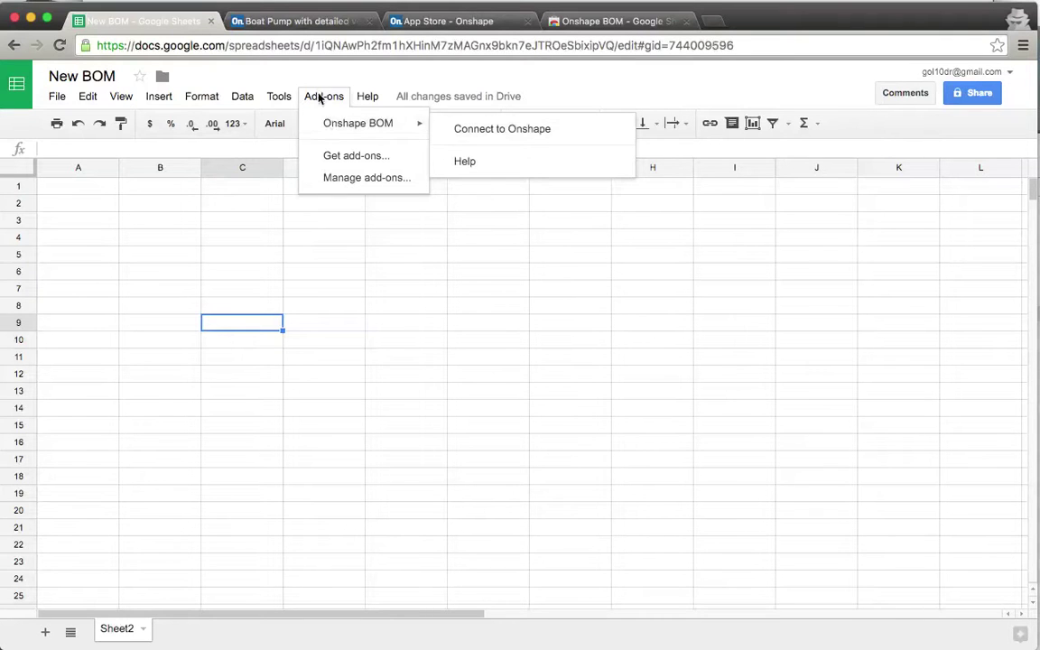
click(355, 181)
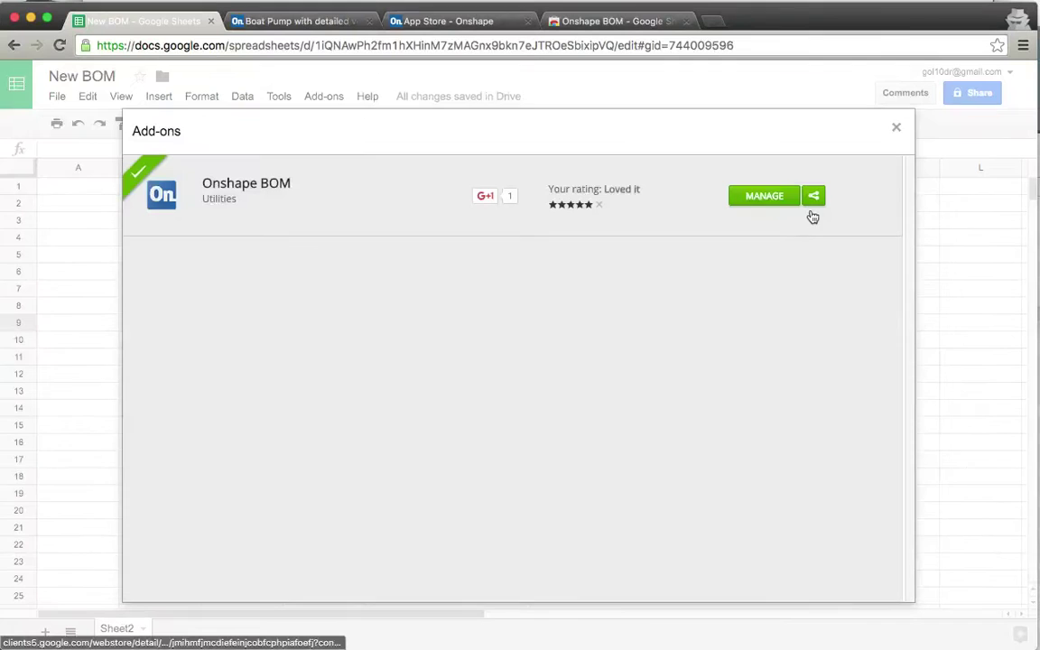
click(778, 202)
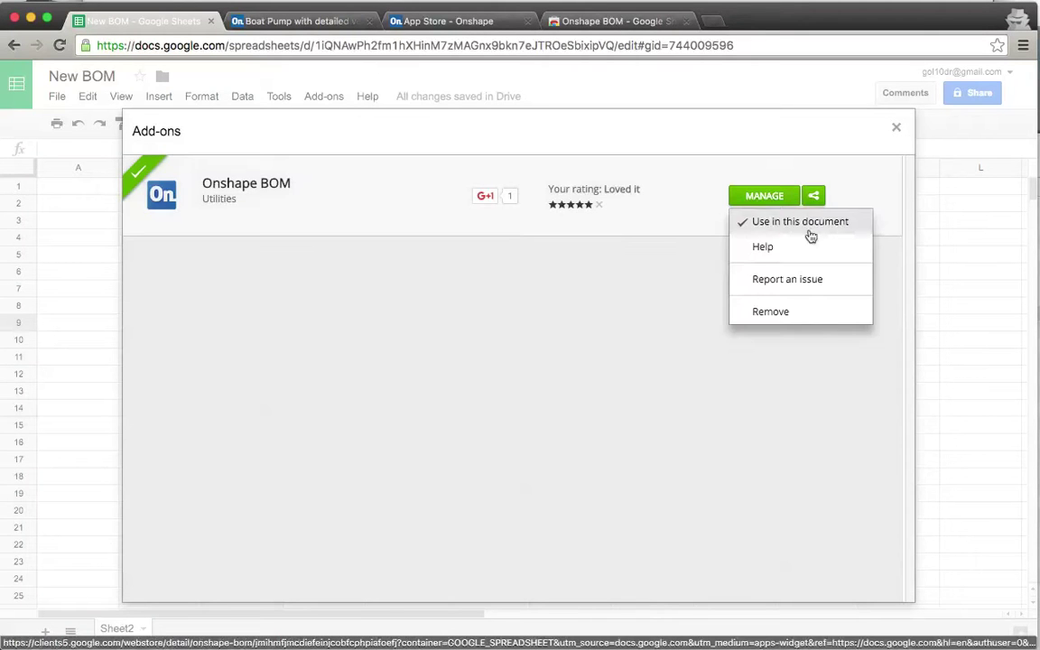
click(896, 129)
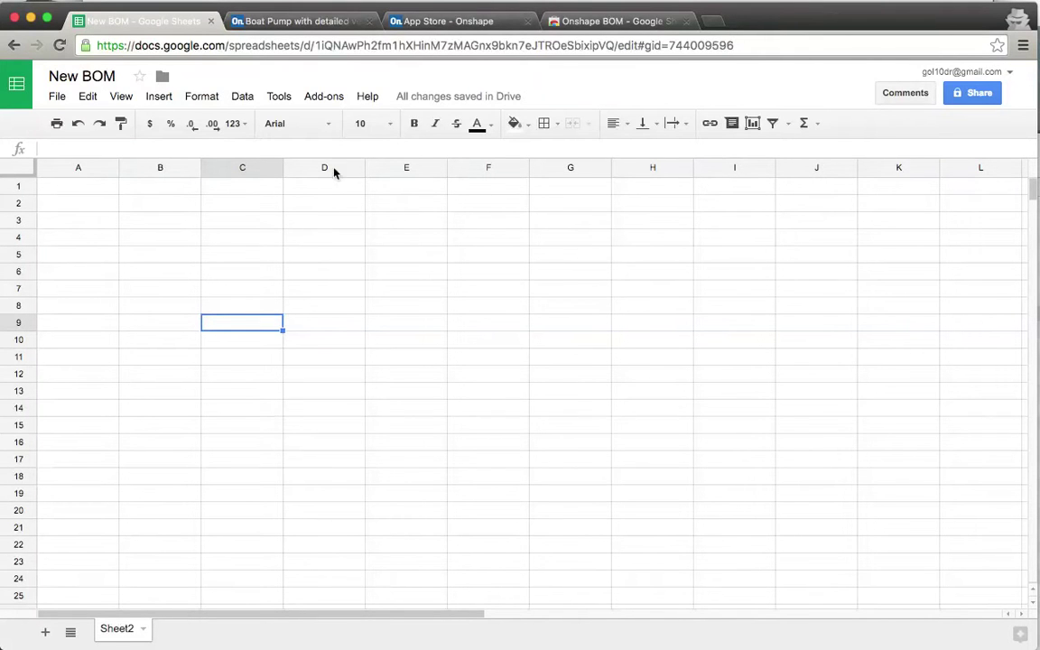
- Connect the Onshape BOM add-on to the Onshape account and dismiss the account dialog in the New BOM spreadsheet
click(314, 99)
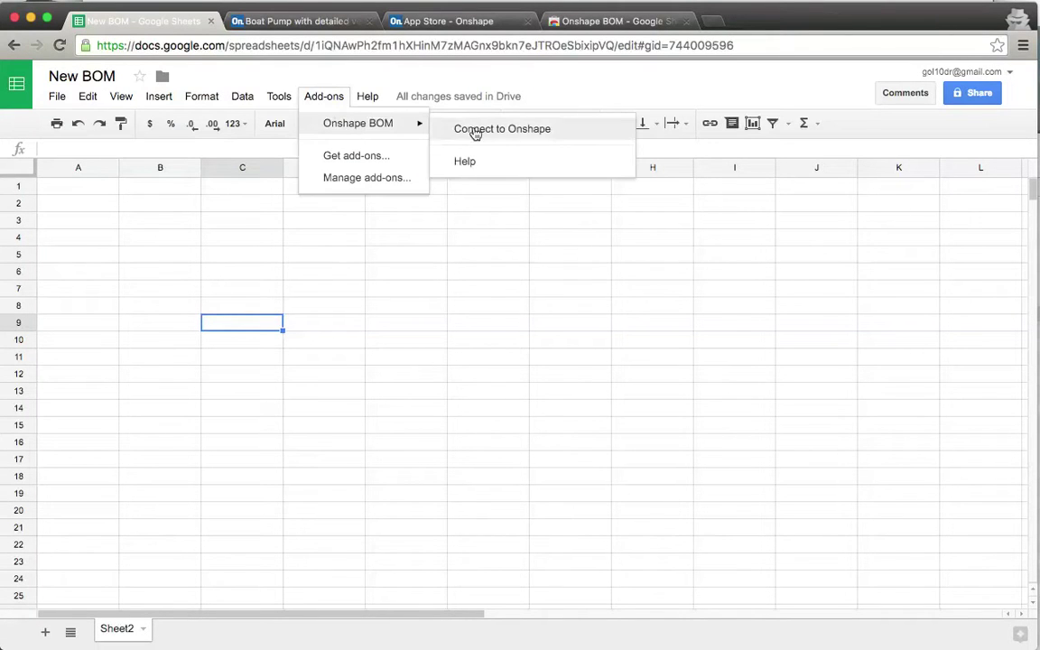
click(476, 132)
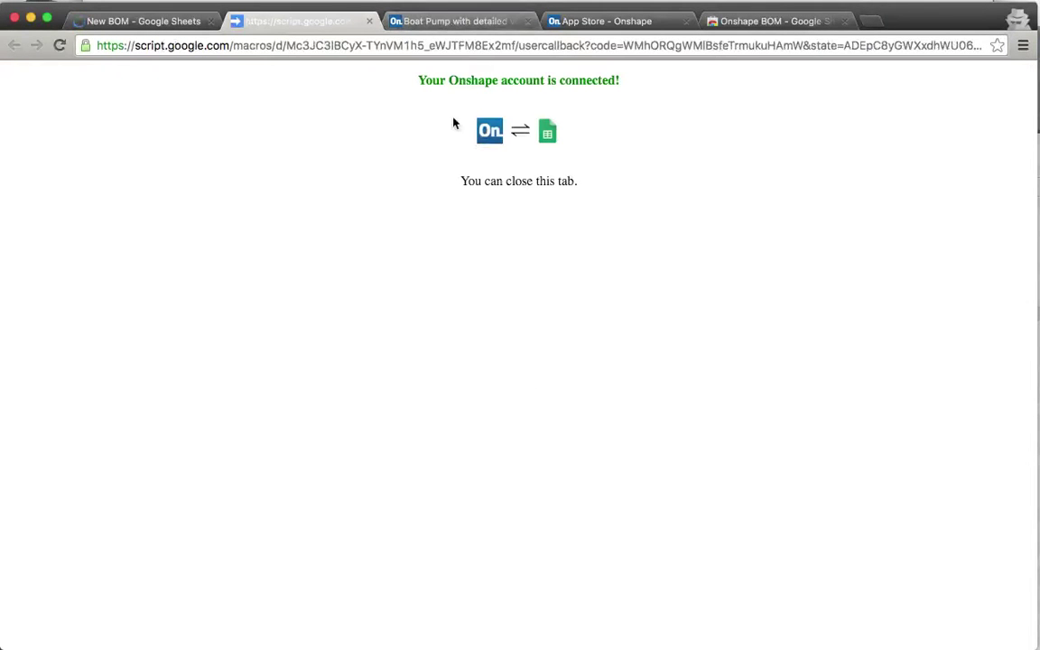
click(370, 21)
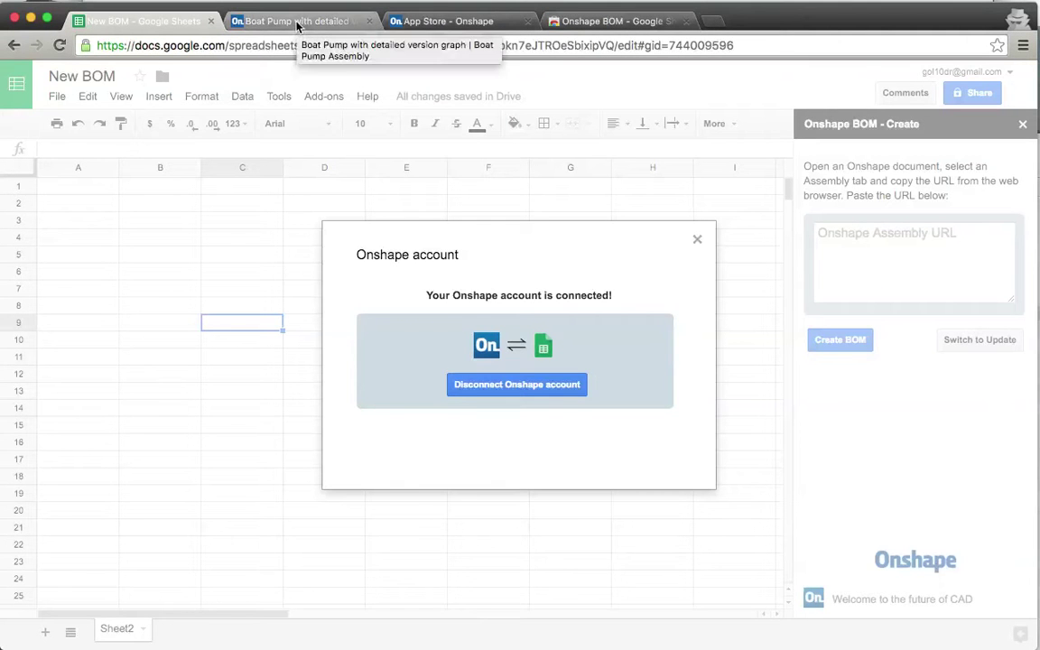
click(296, 22)
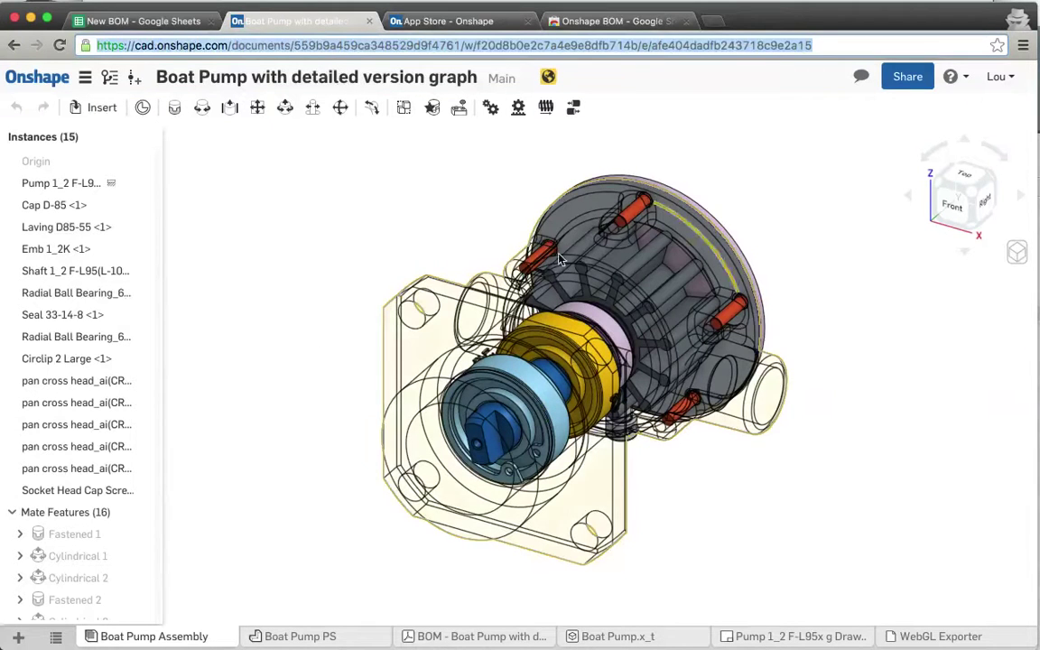
click(131, 23)
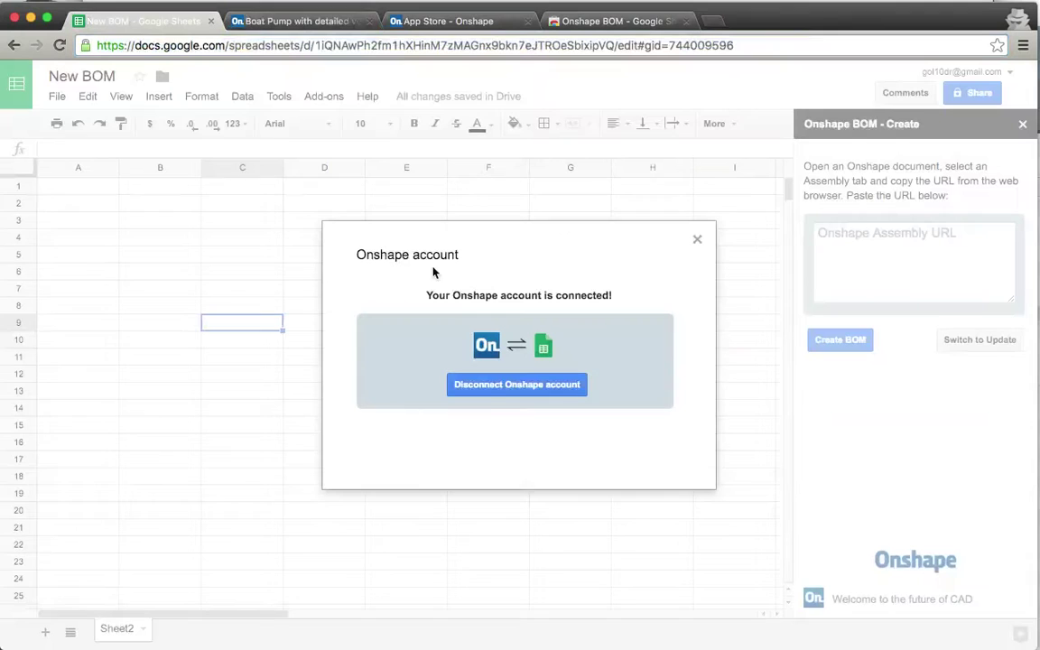
click(697, 241)
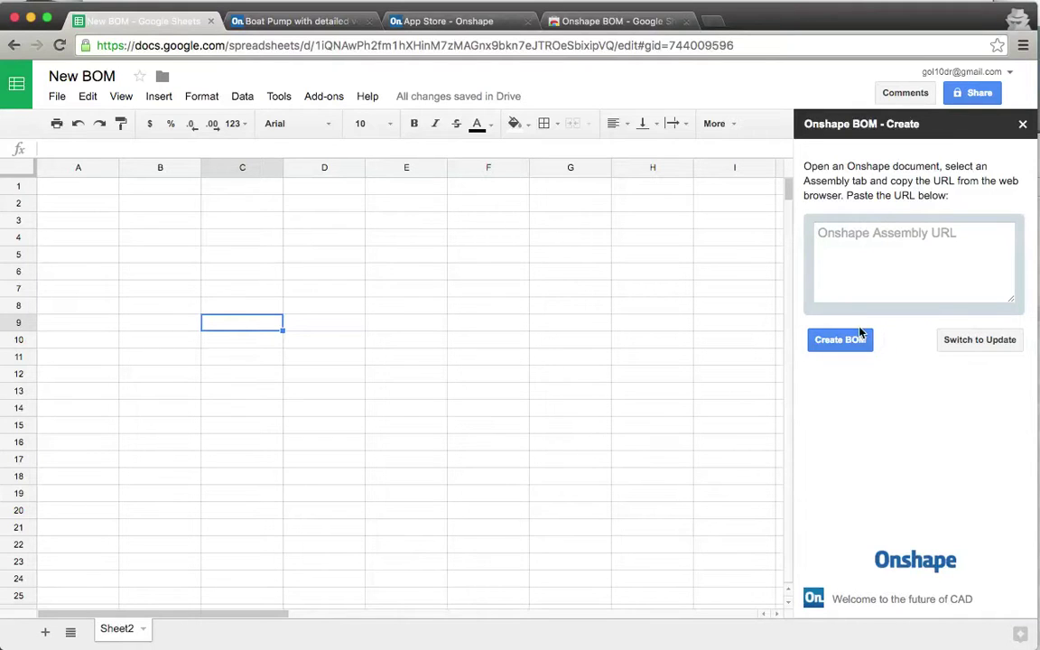
- Review the Onshape BOM add-on's commands and activate the assembly URL field for input
click(322, 96)
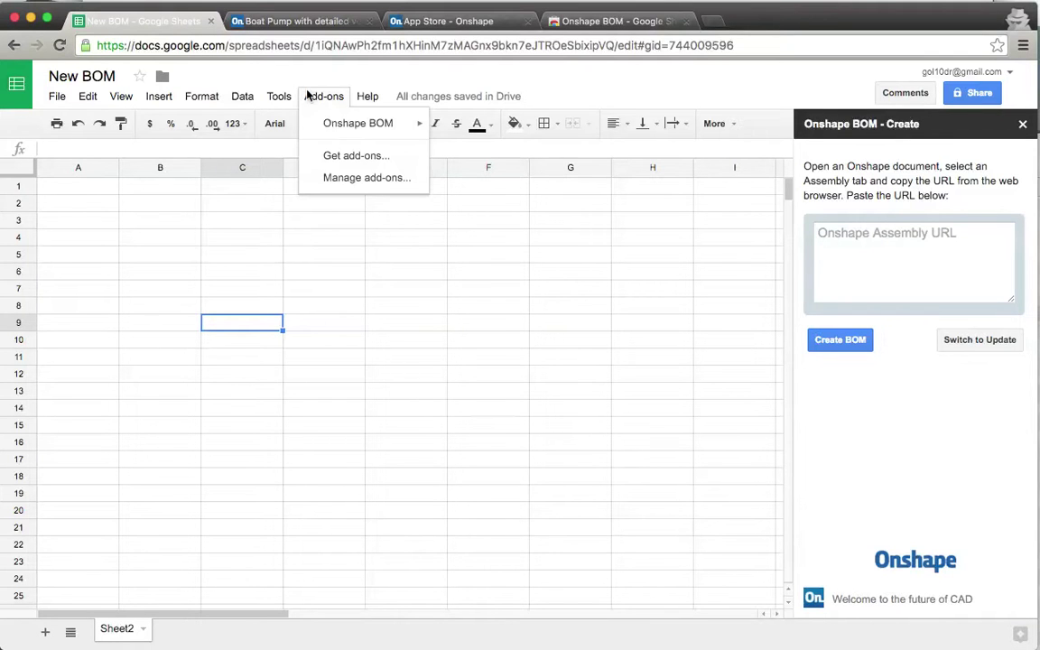
mouse_move(330, 127)
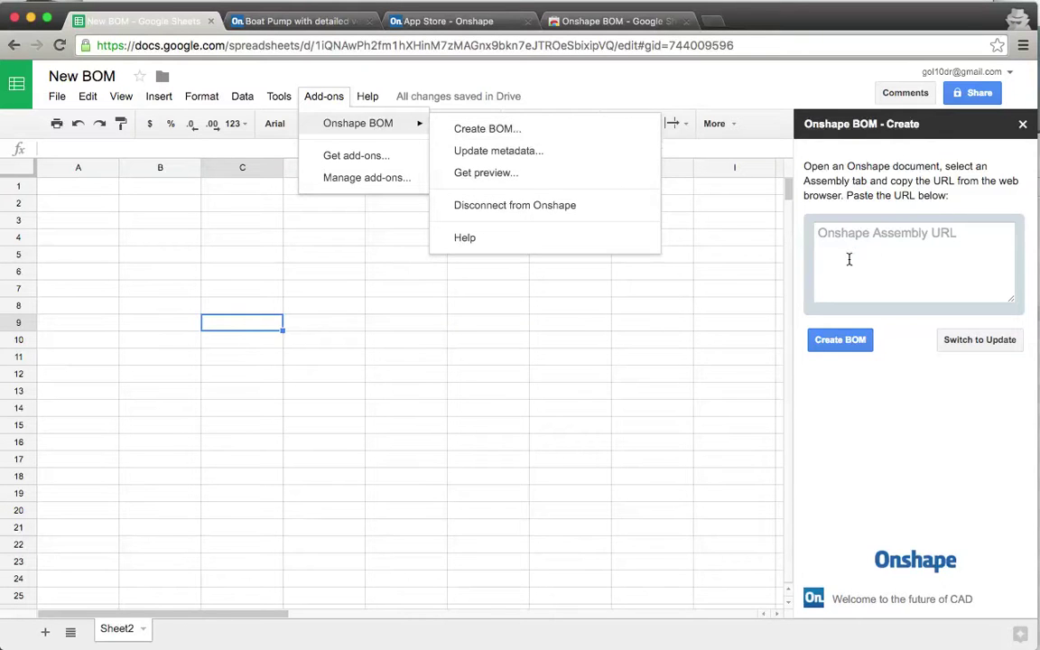
click(899, 254)
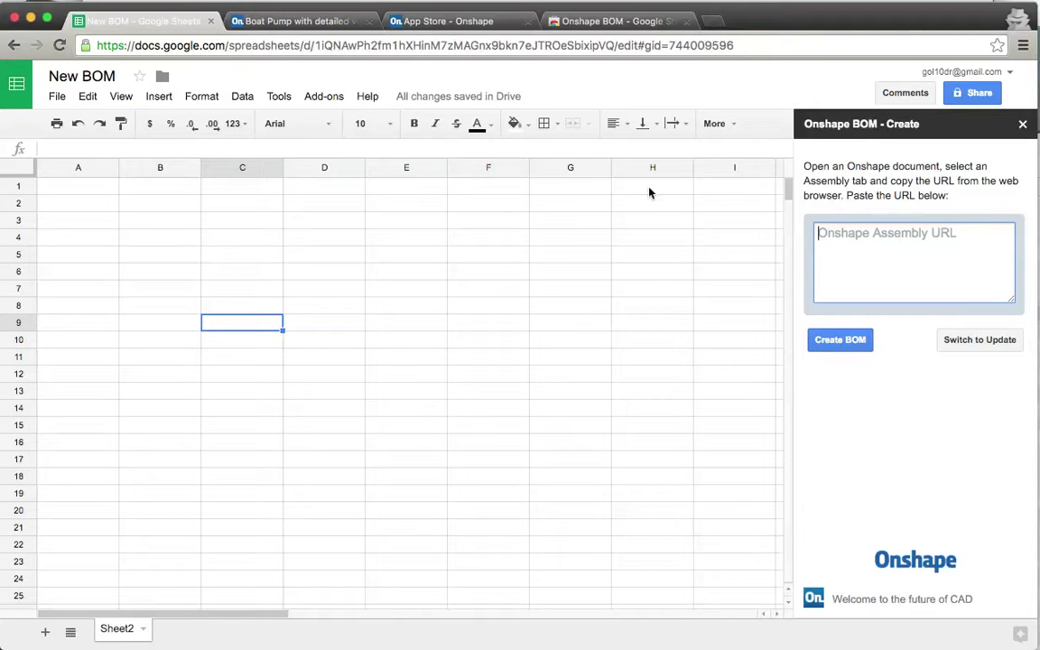
- Look over the Boat Pump document's versions and history in Onshape and copy the Boat Pump Assembly's URL
click(262, 22)
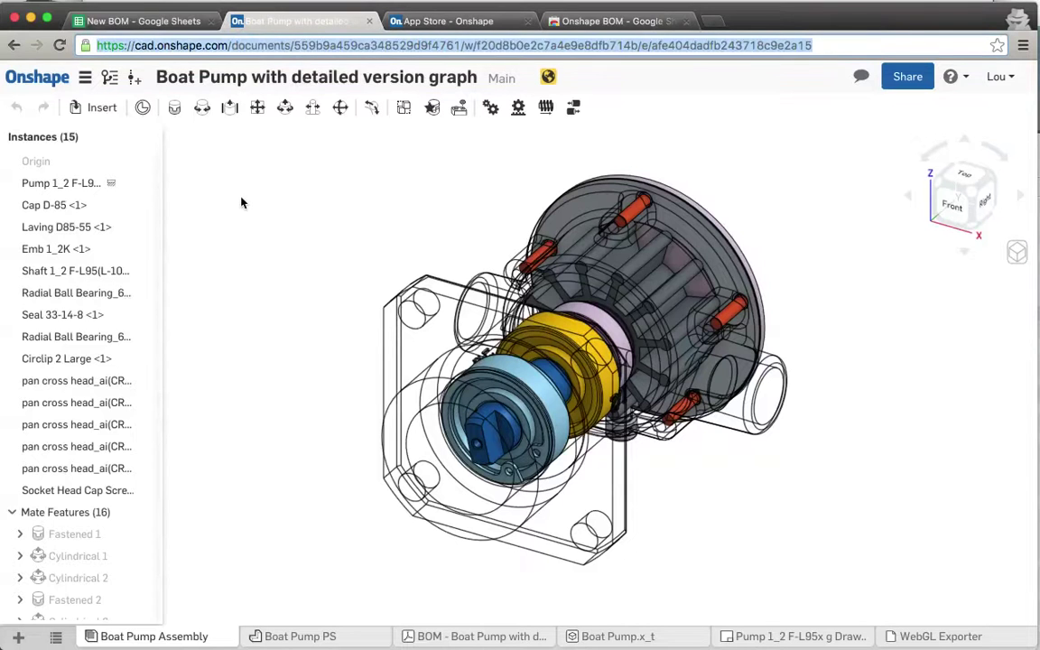
click(110, 79)
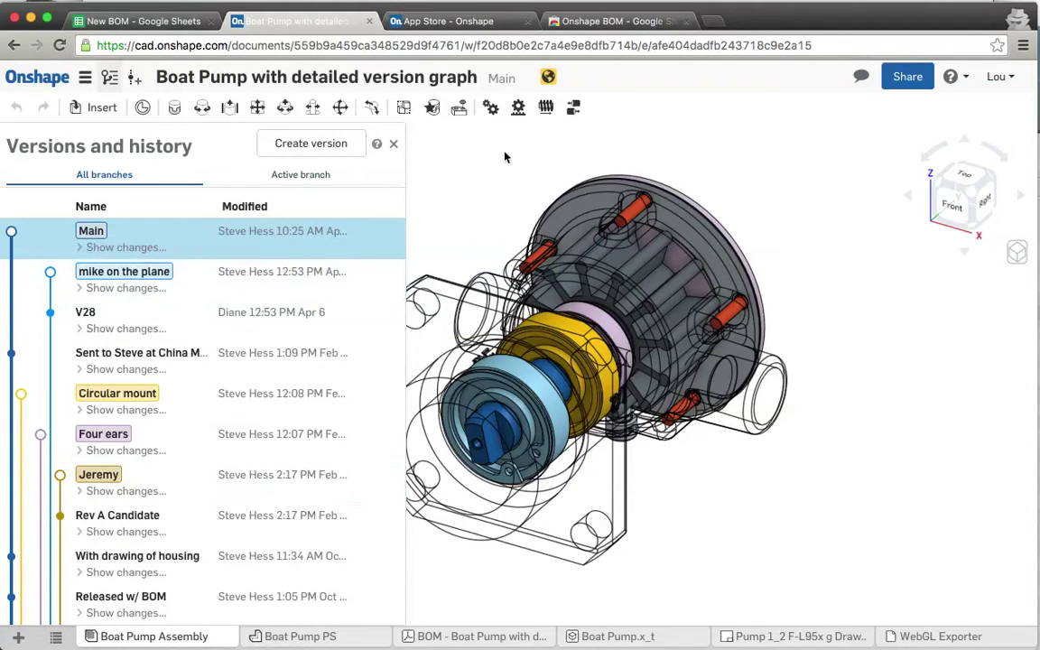
click(394, 144)
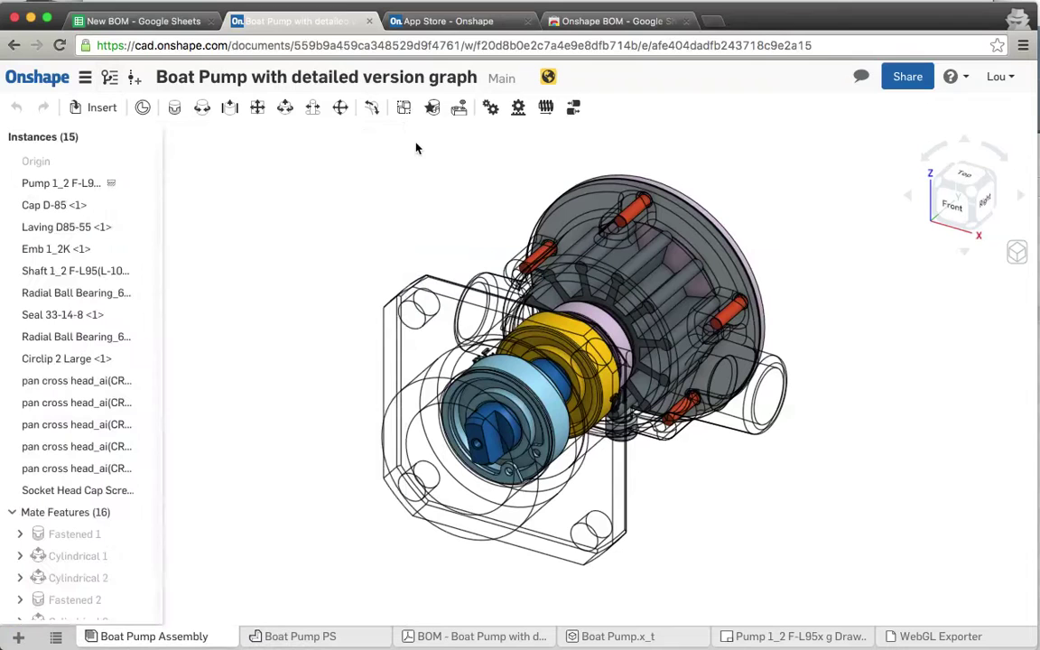
click(762, 47)
key(ctrl+c)
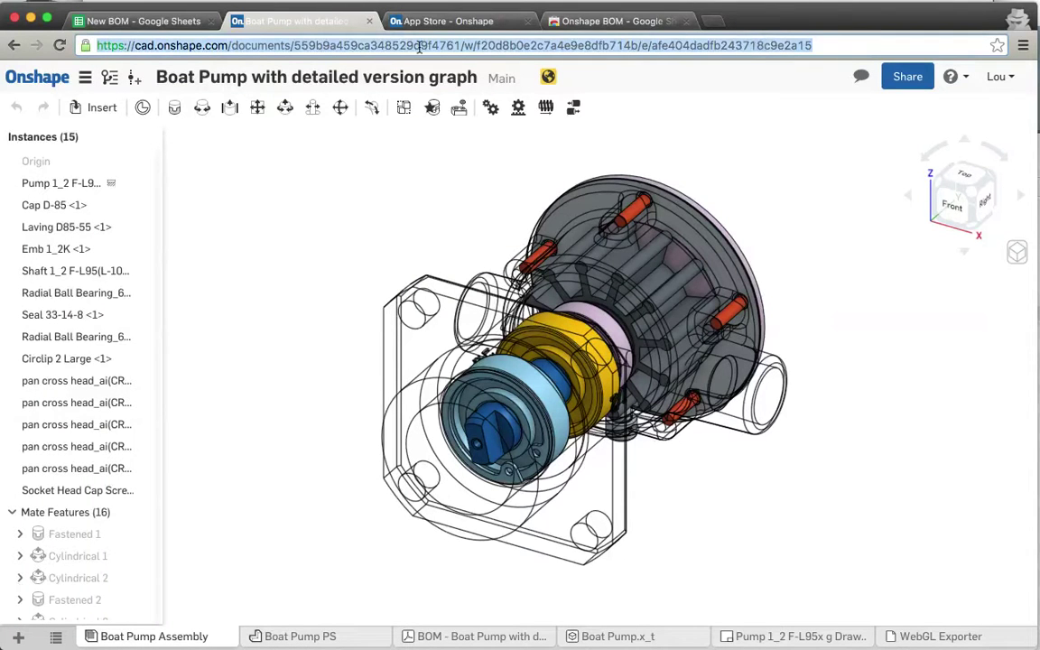
- Paste the Boat Pump Assembly URL into the add-on in the New BOM spreadsheet and create the BOM
click(145, 22)
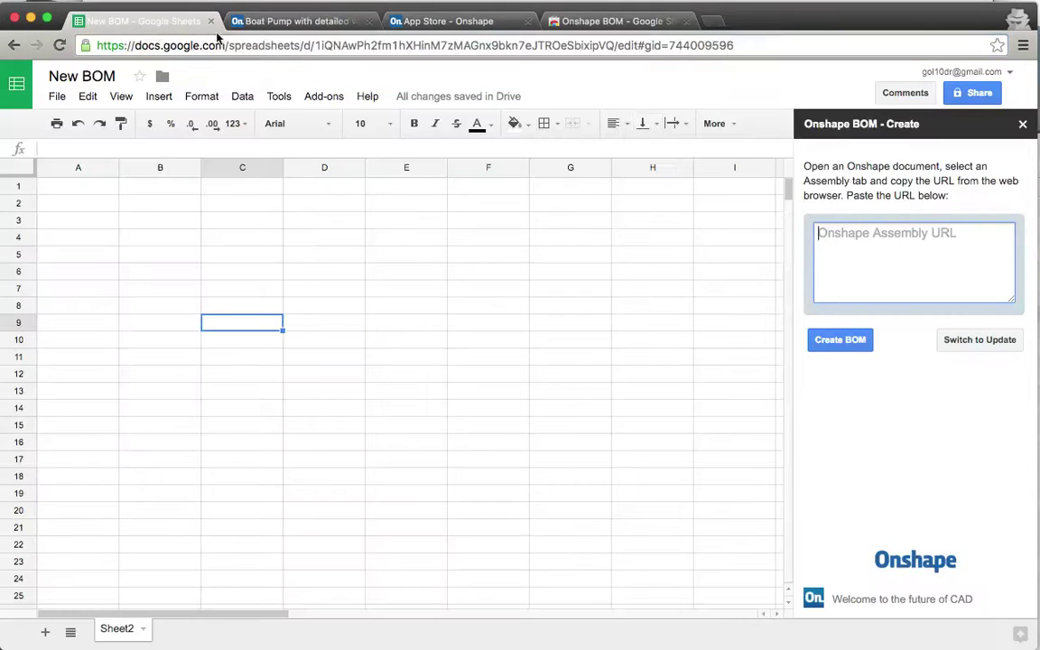
key(ctrl+v)
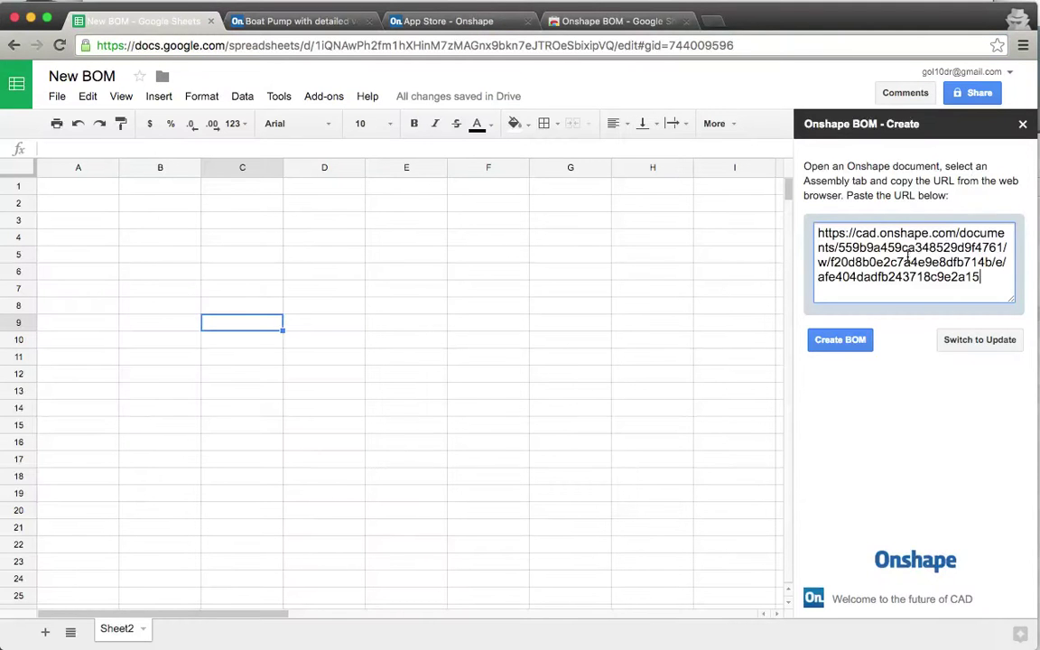
click(853, 341)
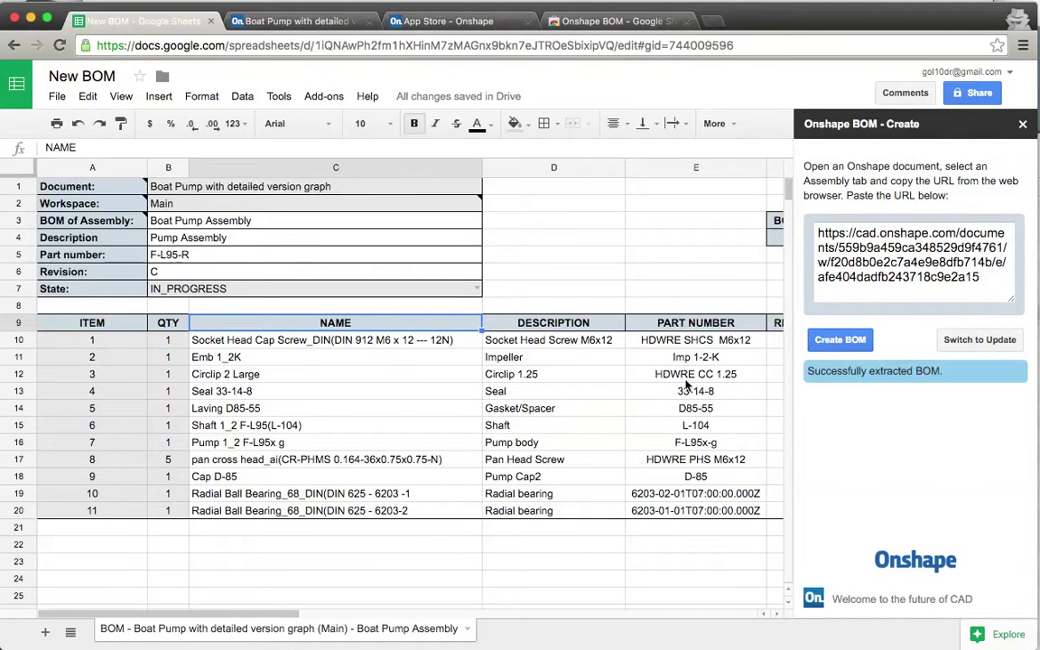
- Review the extracted BOM columns and compare them with the part metadata in the Main workspace's properties in Onshape
scroll(686, 361, right, 5)
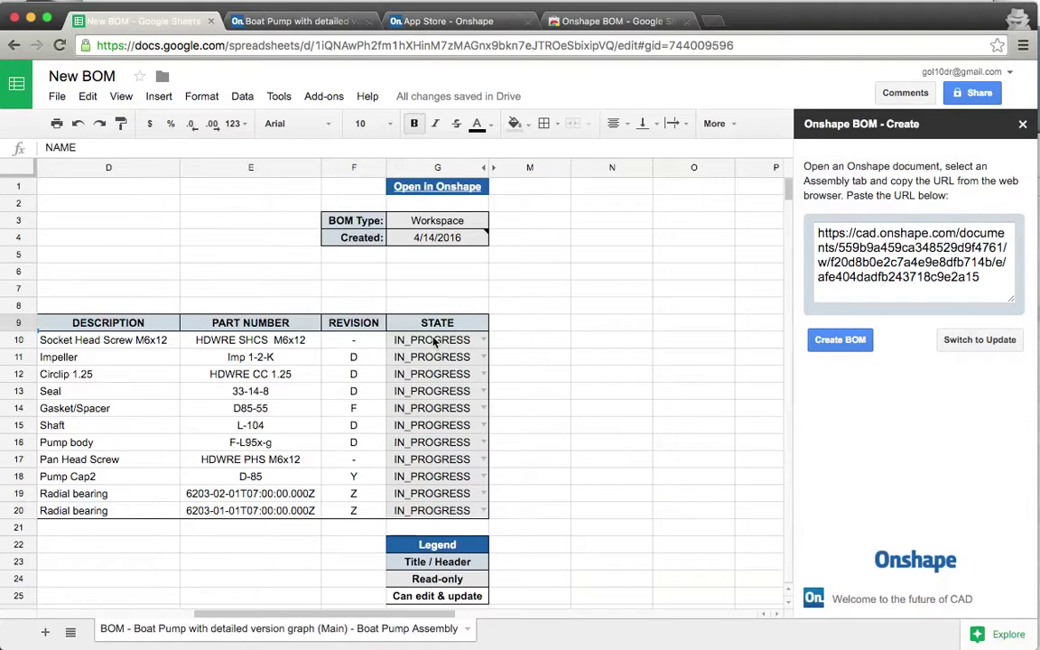
click(298, 21)
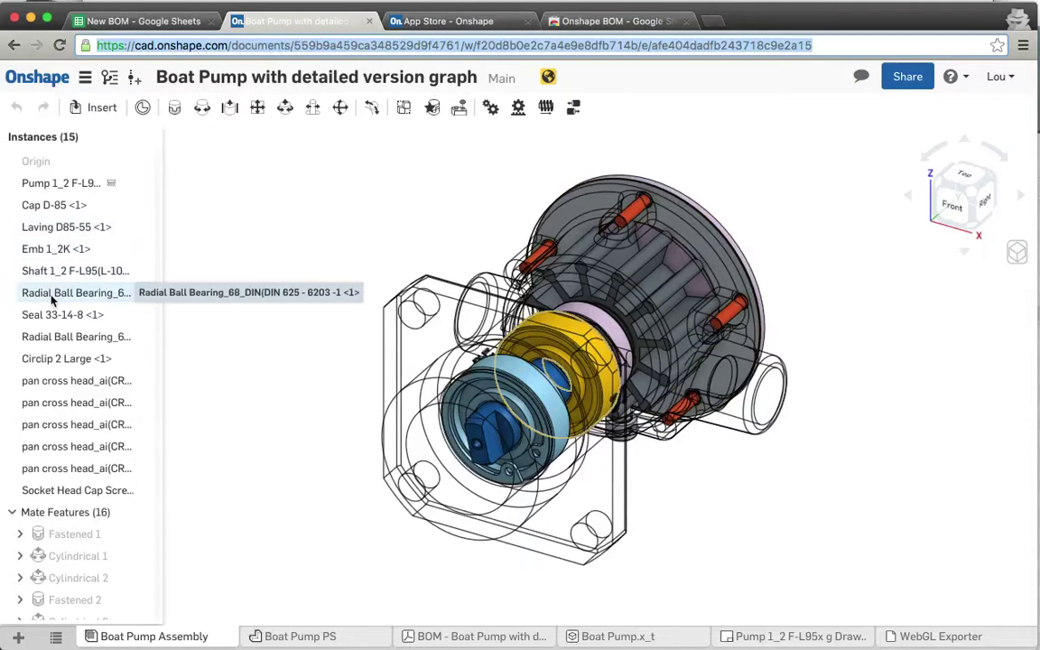
click(110, 77)
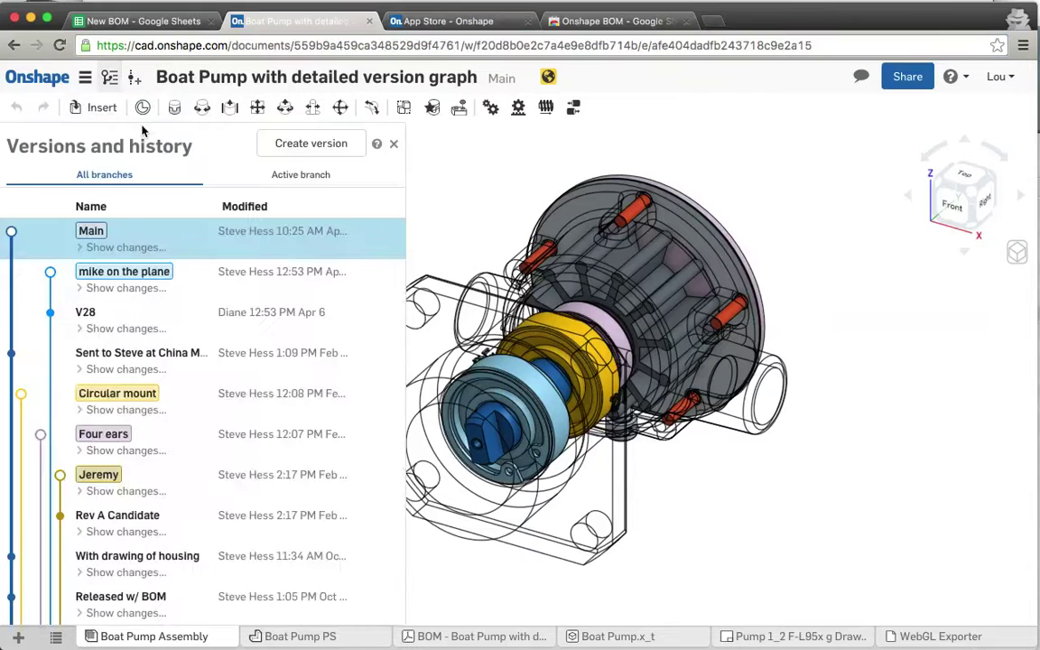
click(386, 231)
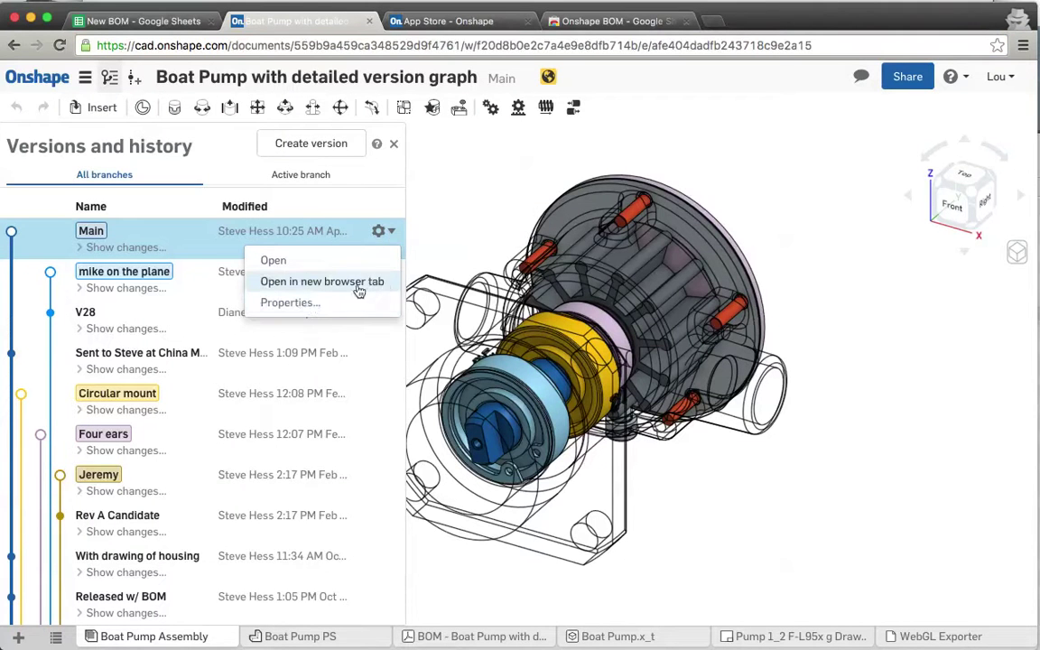
click(310, 303)
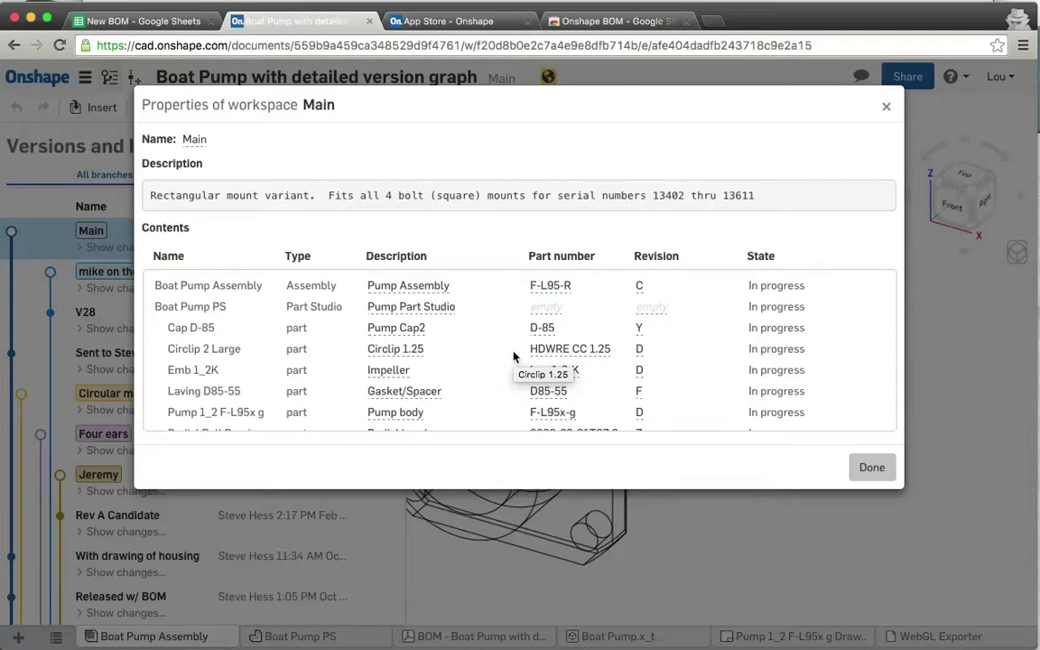
click(872, 468)
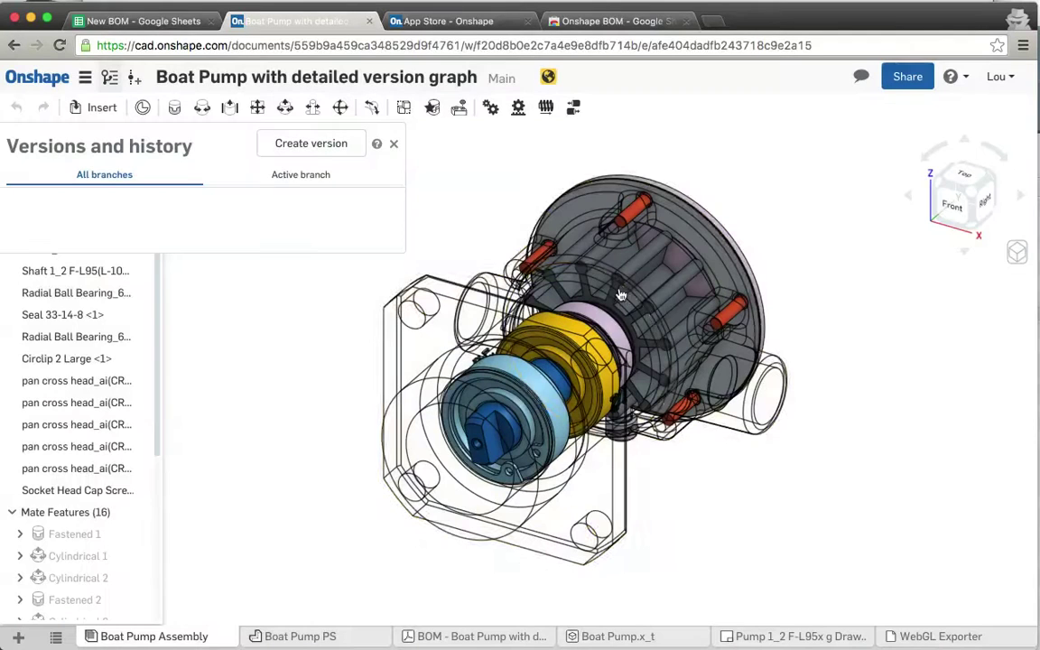
- In the New BOM spreadsheet, set the revision of the Socket Head Cap Screw to A
click(142, 20)
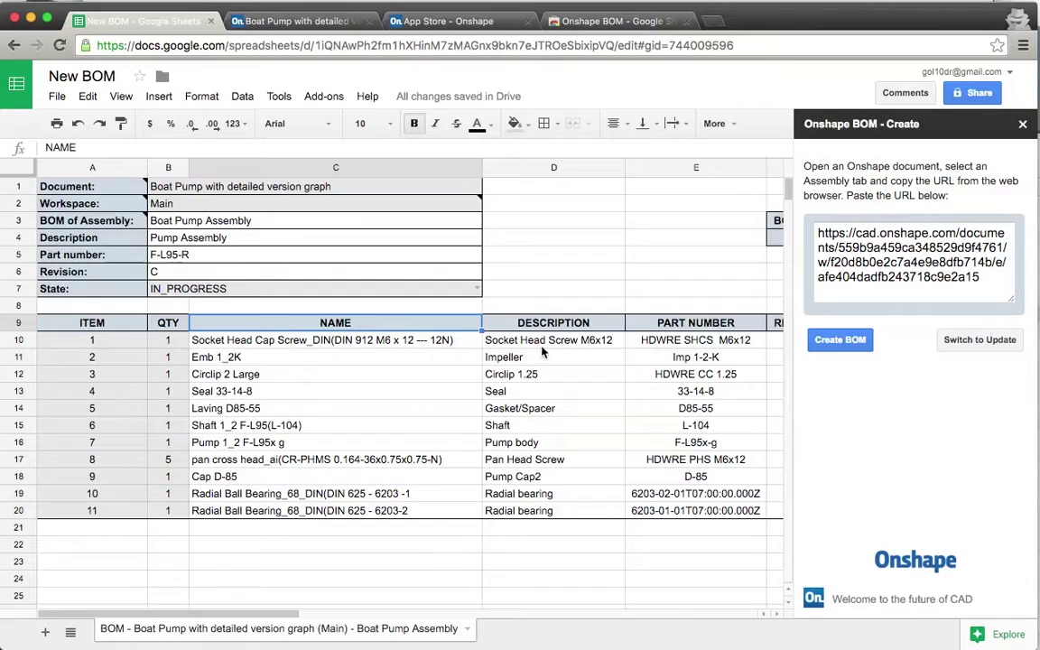
scroll(543, 352, right, 3)
scroll(588, 353, left, 1)
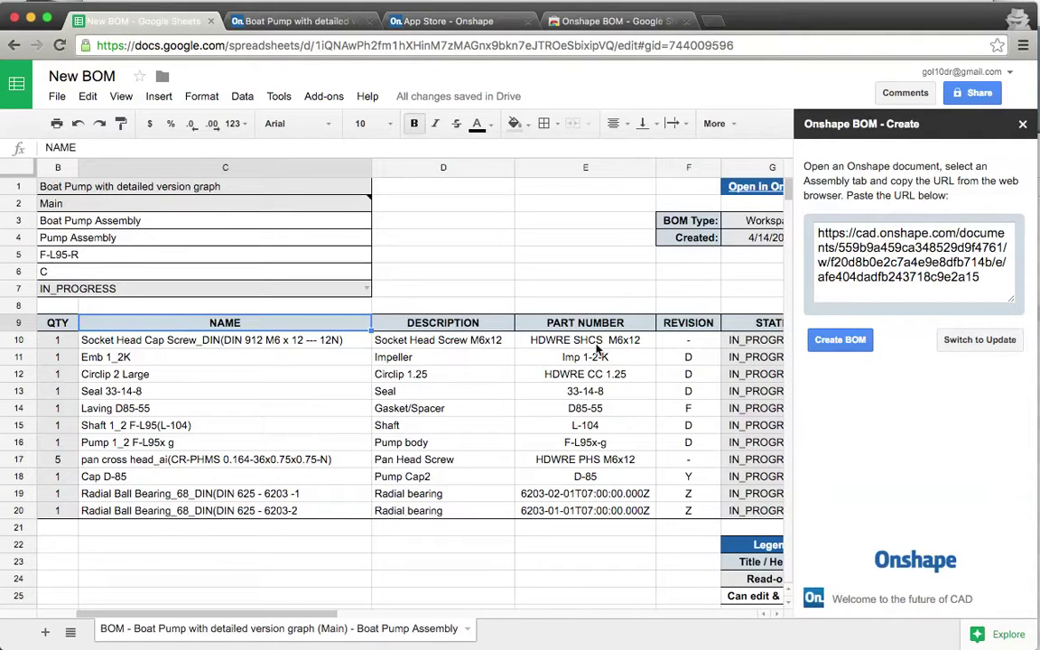
click(692, 340)
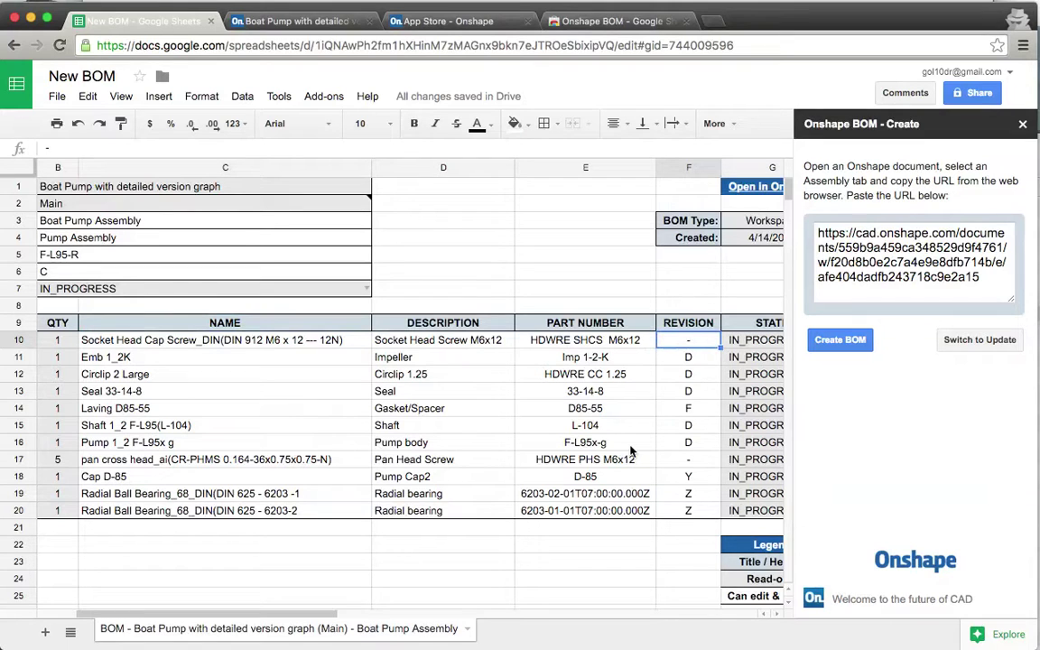
text(A)
click(533, 254)
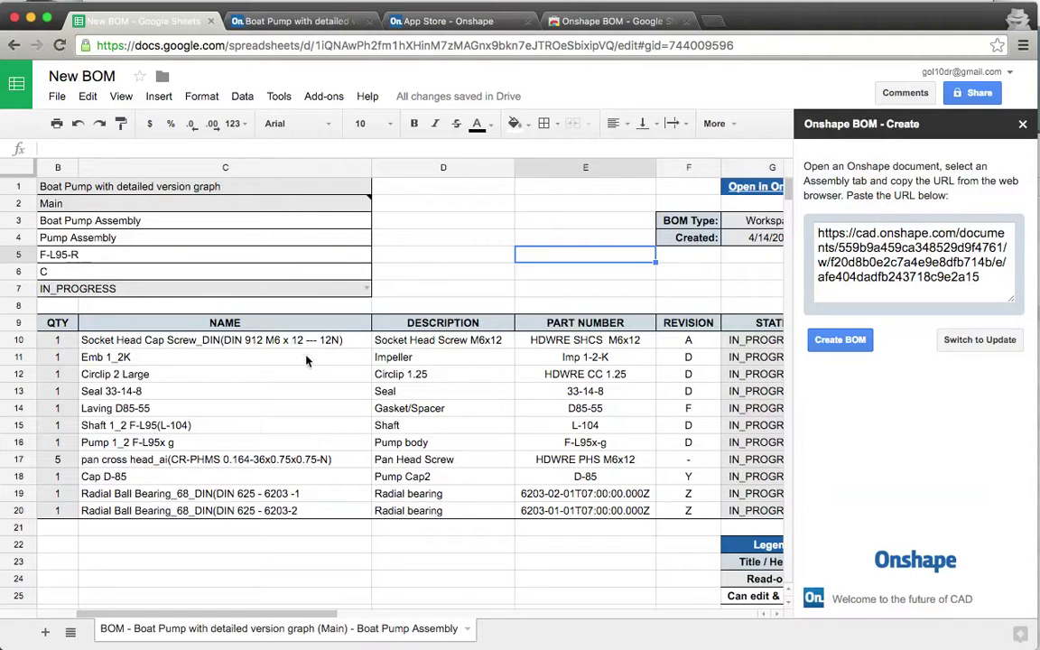
- Switch the Onshape BOM add-on to metadata updating, review the BOM against the workspace rules, and update the metadata in Onshape
click(984, 343)
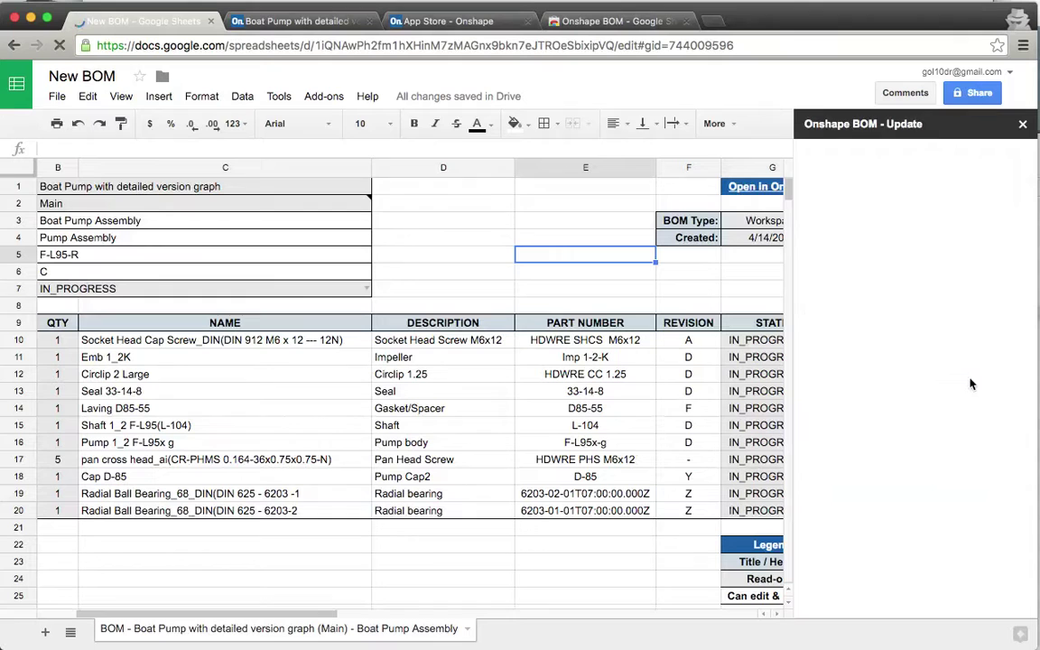
click(318, 97)
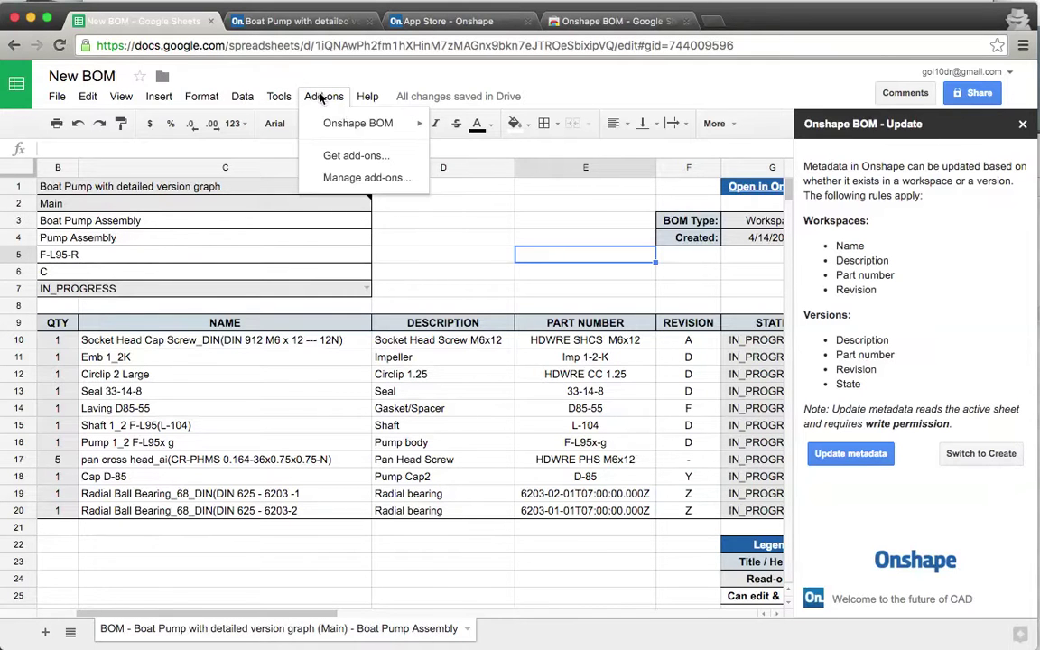
mouse_move(349, 123)
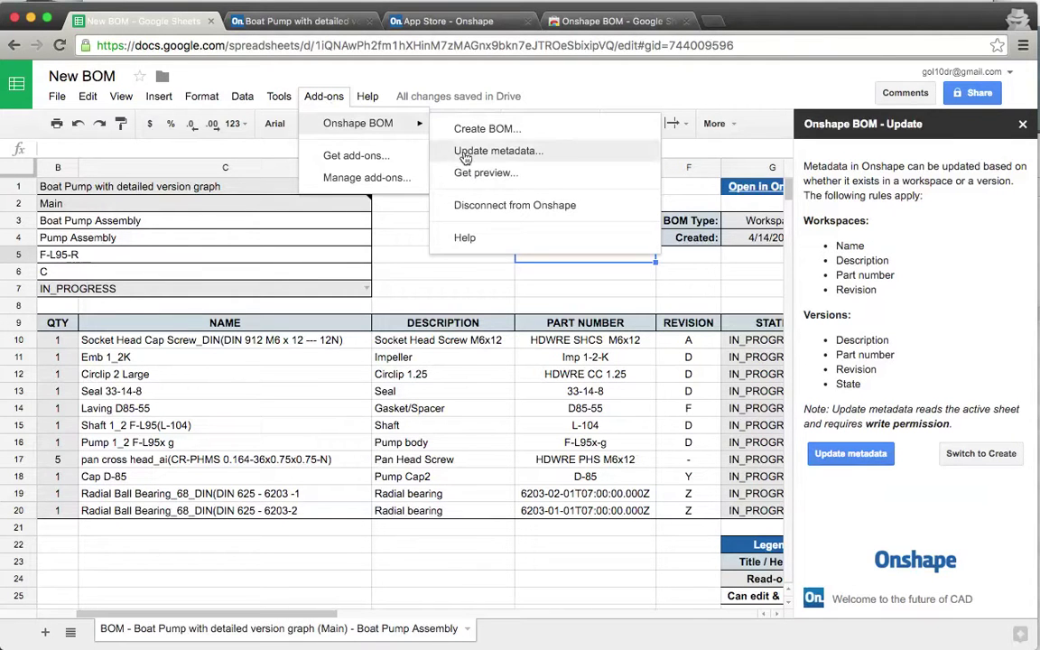
click(998, 235)
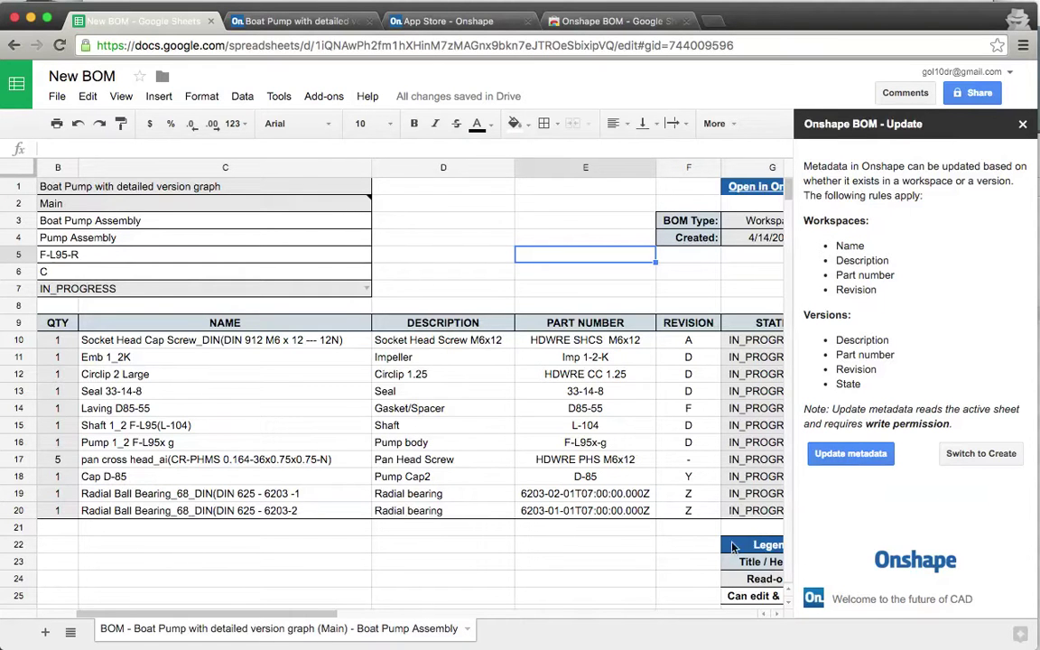
scroll(719, 552, right, 2)
scroll(720, 553, right, 4)
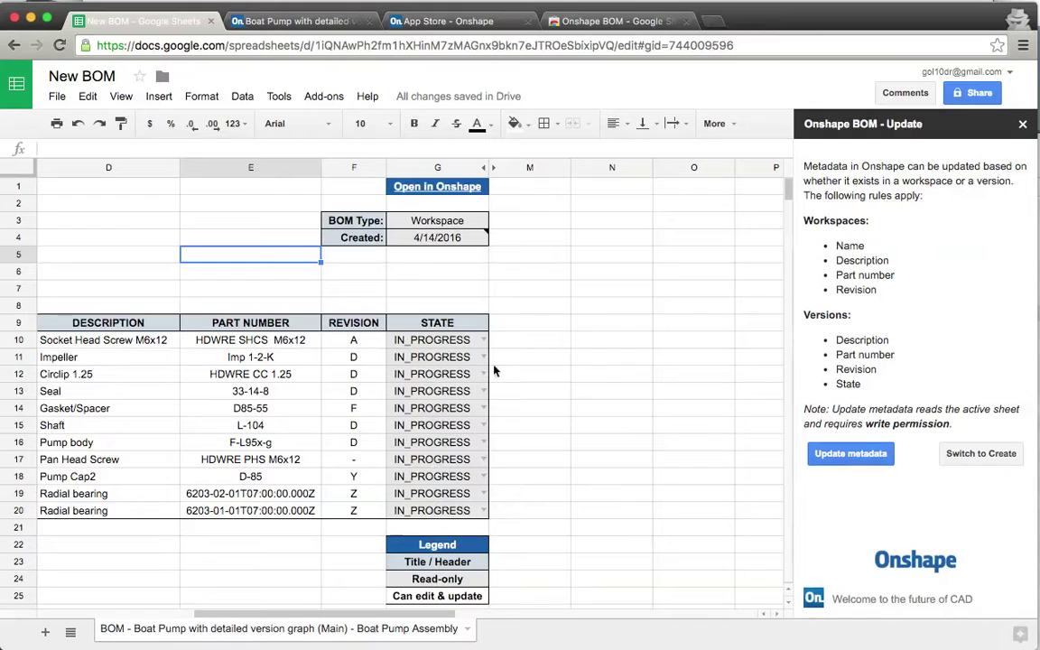
scroll(411, 442, left, 10)
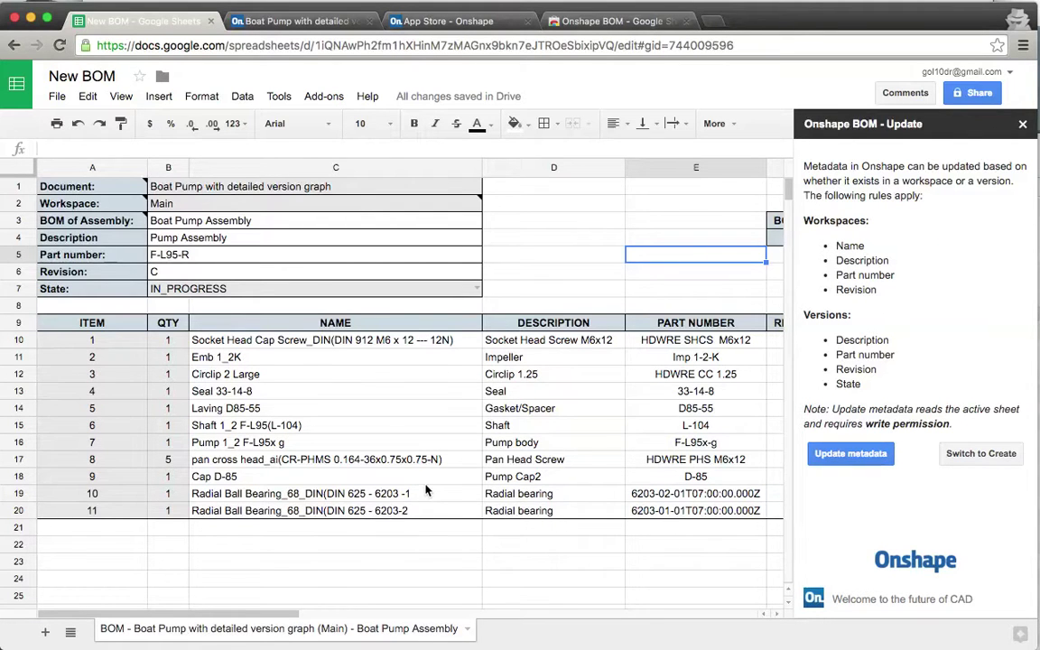
scroll(384, 442, right, 5)
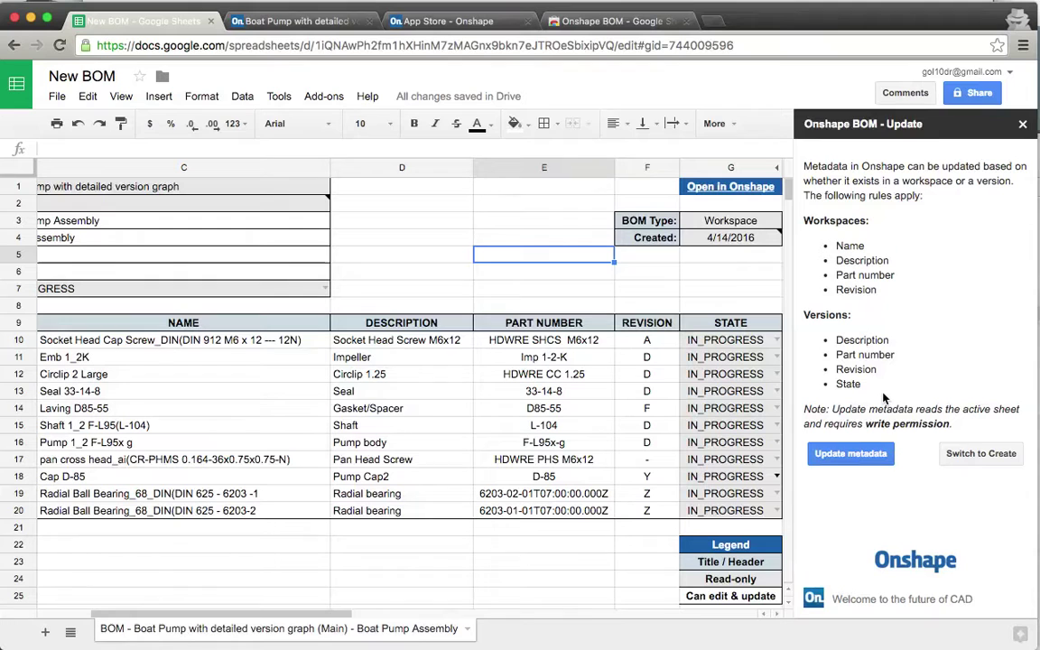
click(851, 454)
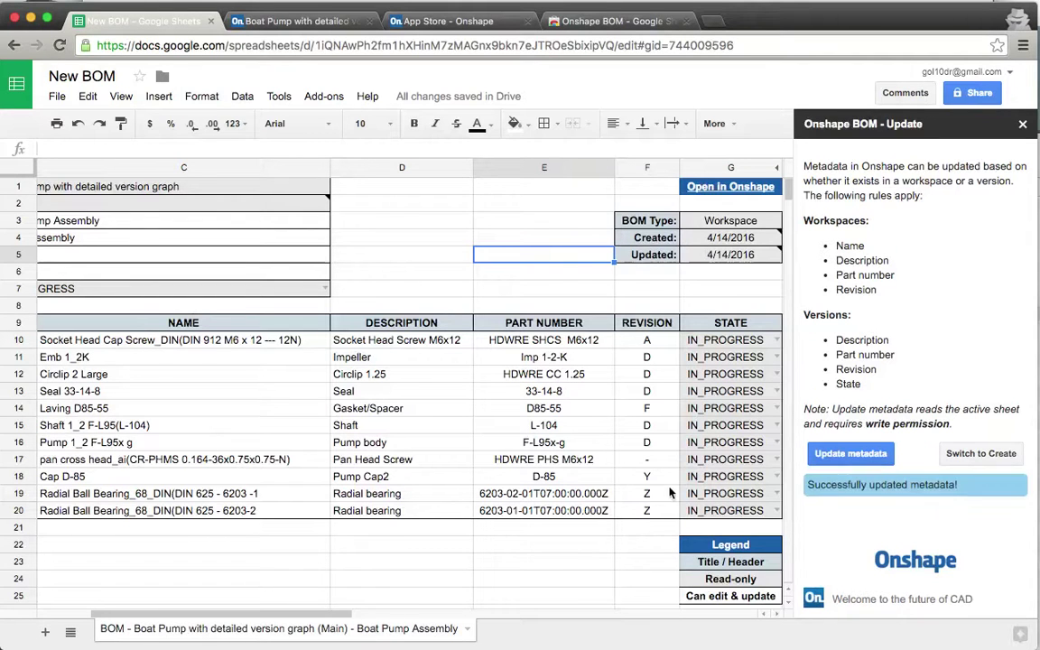
mouse_move(715, 259)
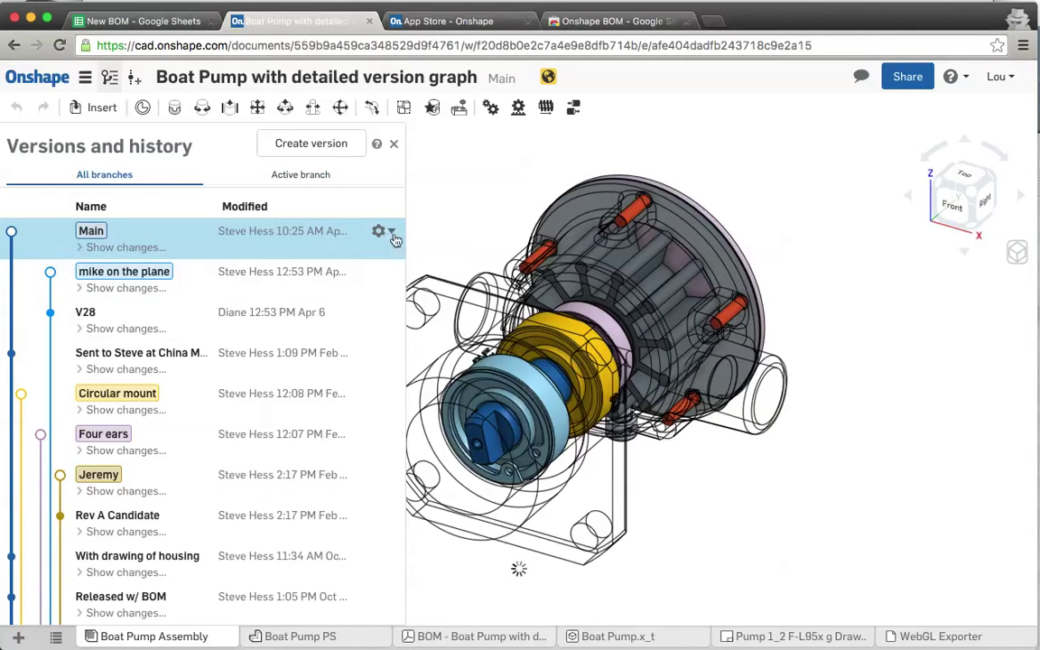
- In the Boat Pump document in Onshape, check the Socket Head Cap Screw's revision in the Main workspace's properties
click(390, 231)
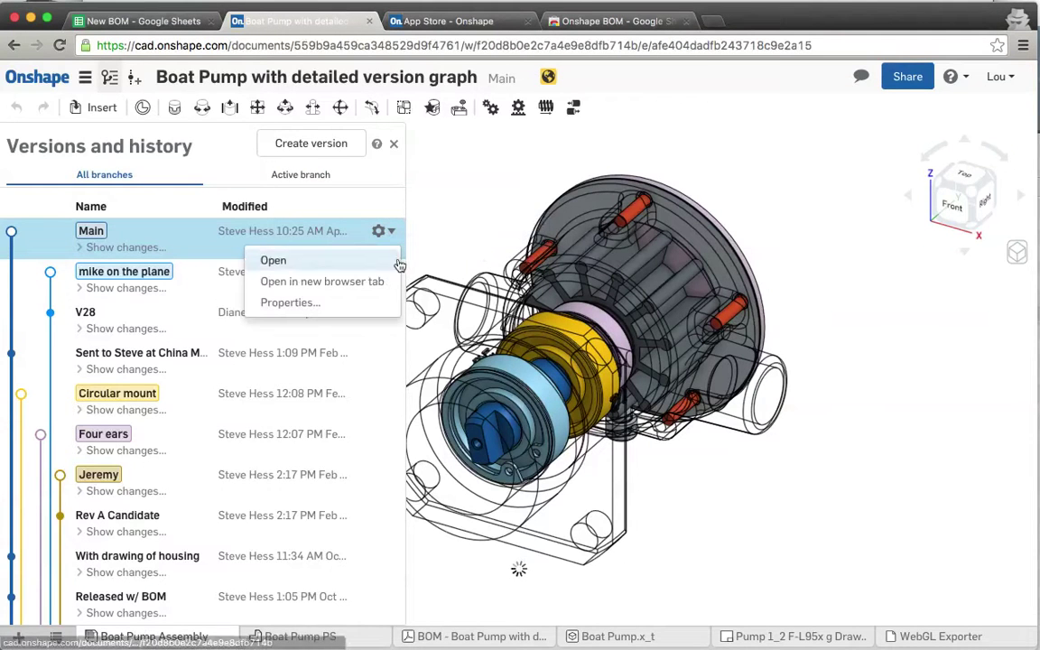
click(288, 303)
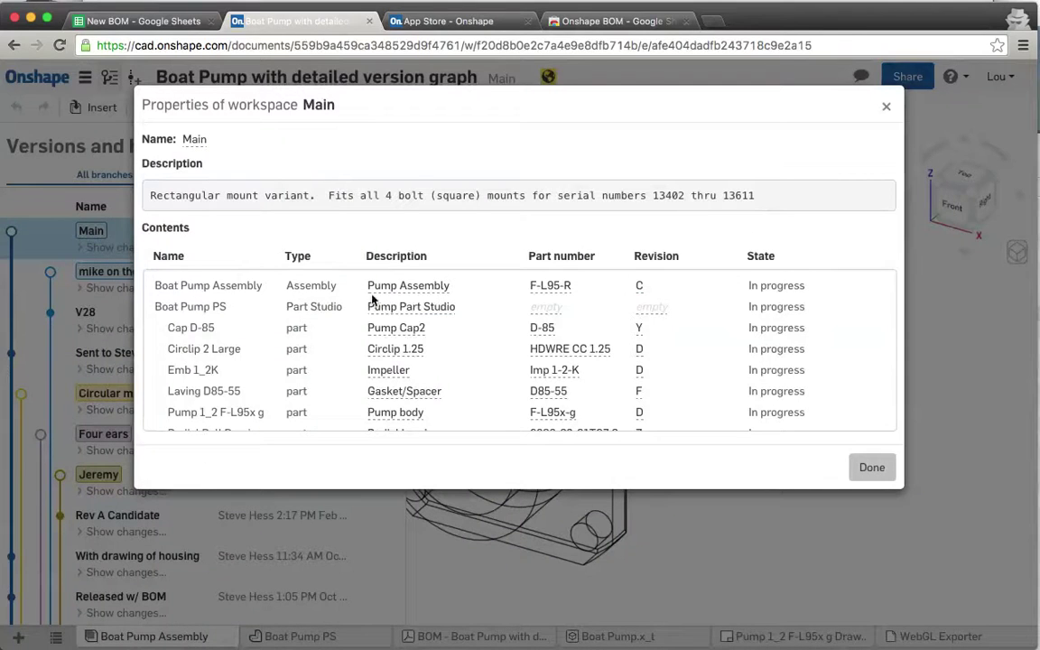
scroll(244, 345, down, 3)
scroll(244, 345, down, 3)
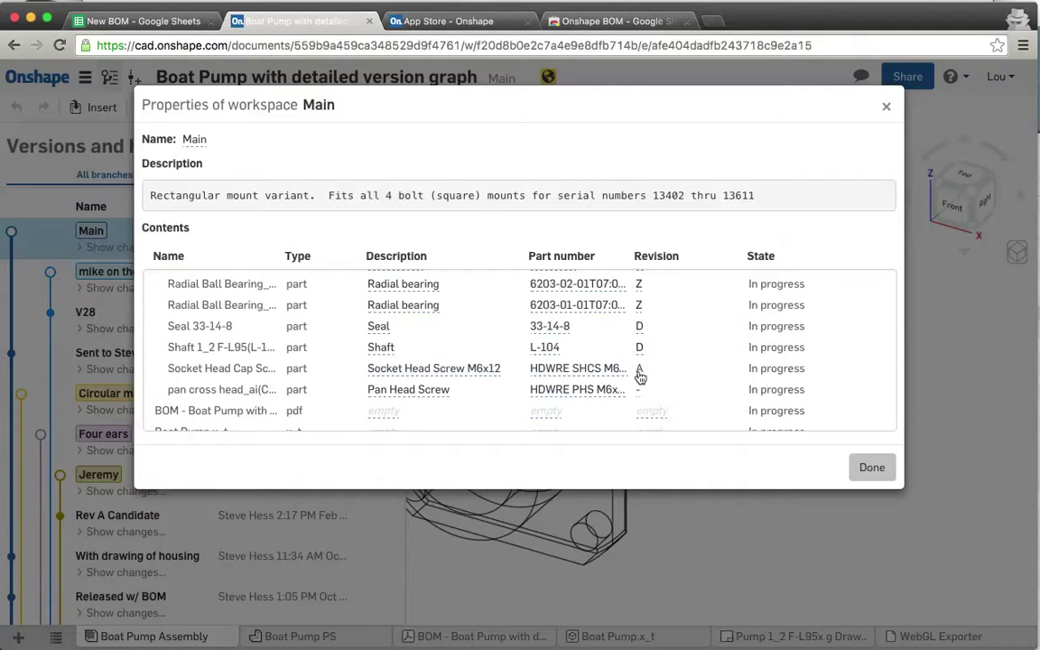
scroll(640, 376, up, 1)
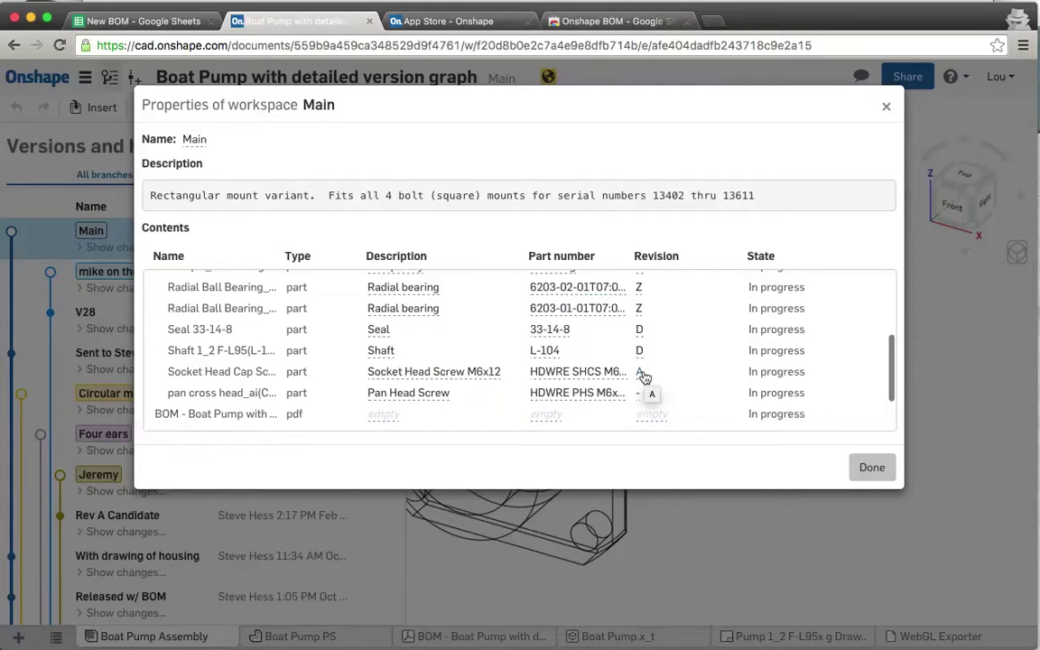
click(885, 107)
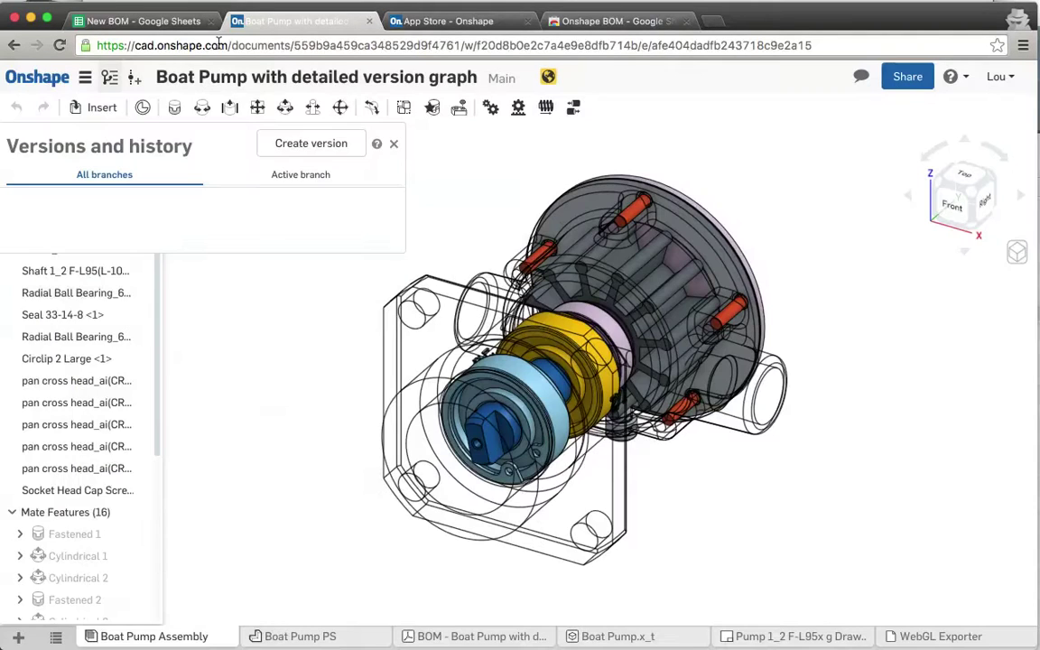
- Return to the New BOM spreadsheet and open the Onshape BOM add-on's preview of the Boat Pump Assembly
click(140, 20)
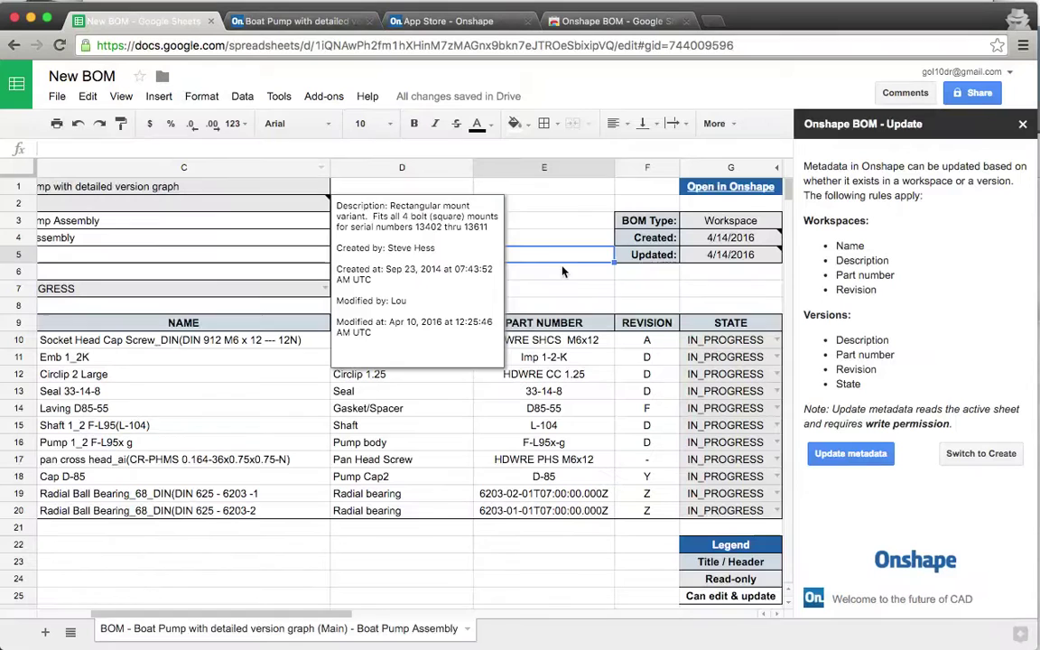
click(574, 291)
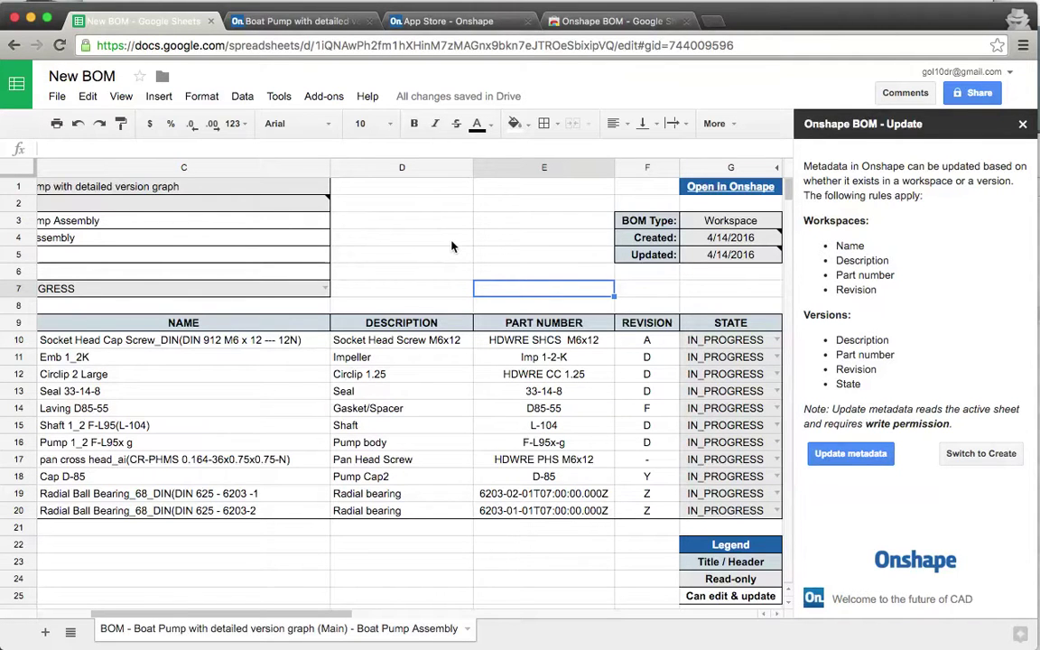
scroll(452, 246, right, 2)
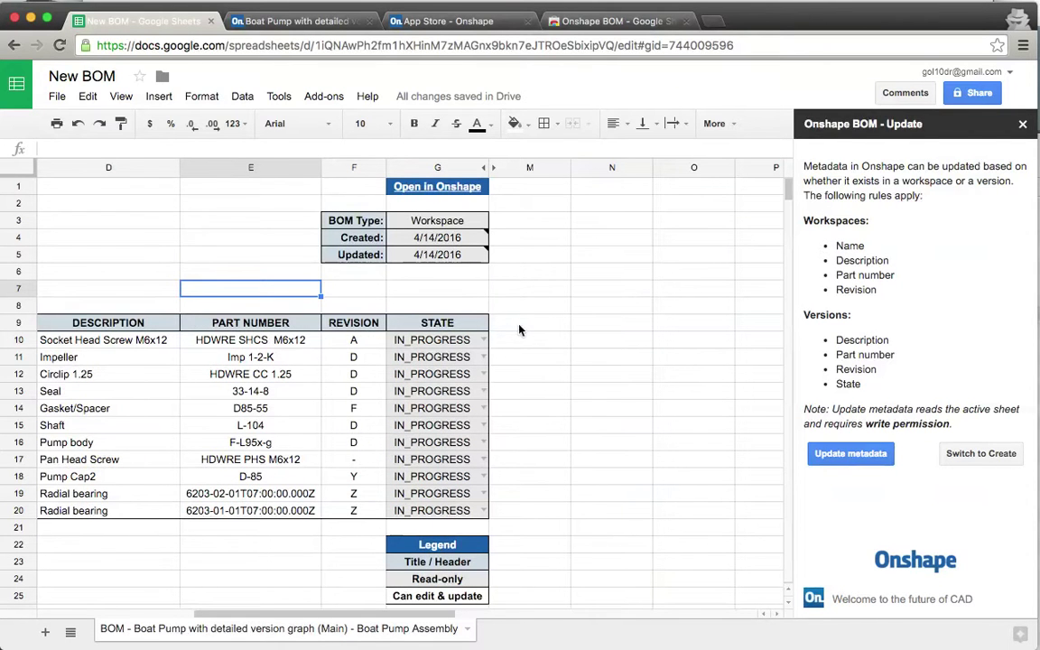
scroll(520, 331, left, 3)
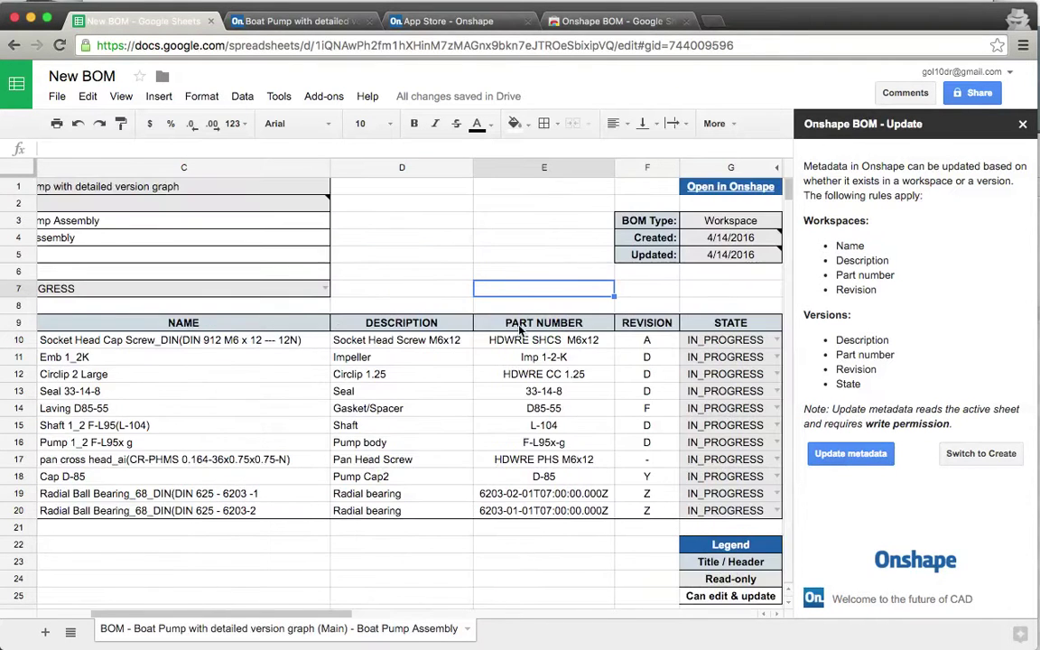
click(321, 98)
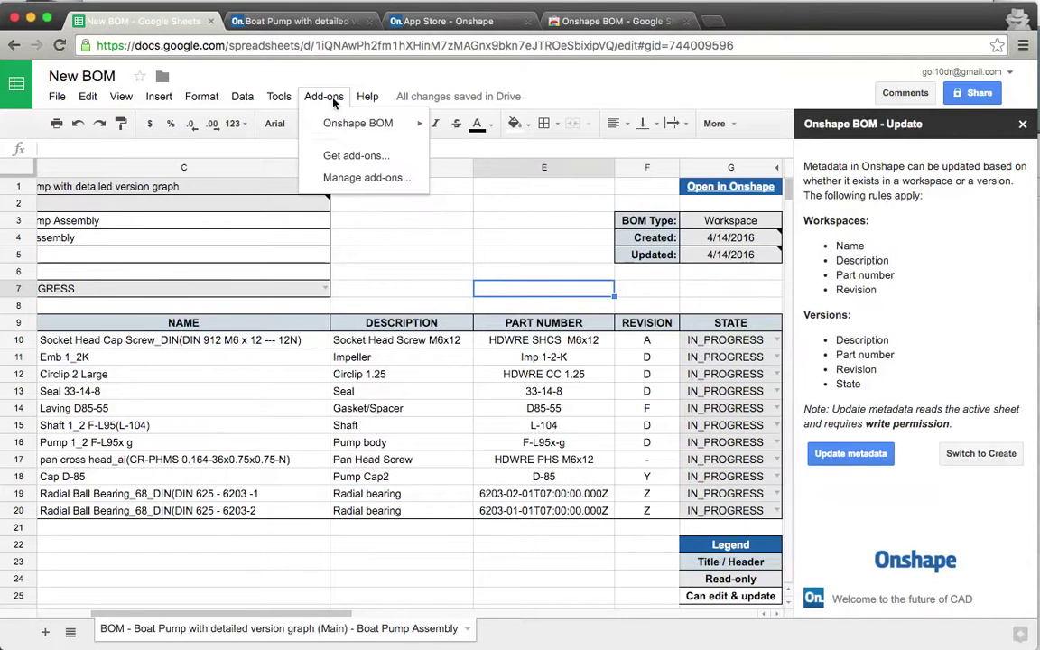
mouse_move(358, 133)
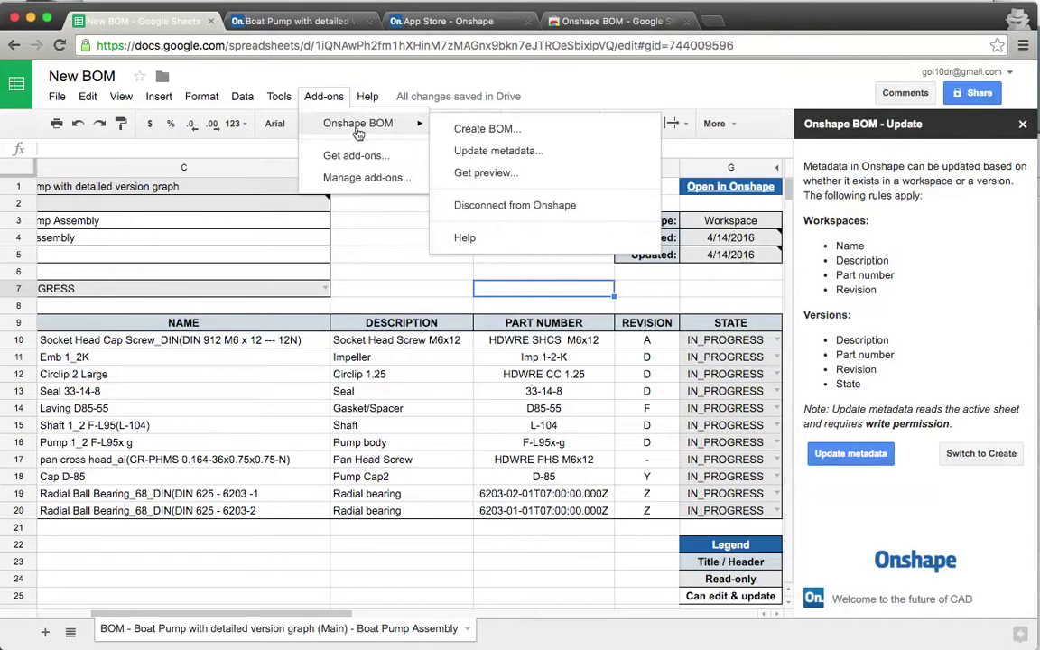
click(474, 176)
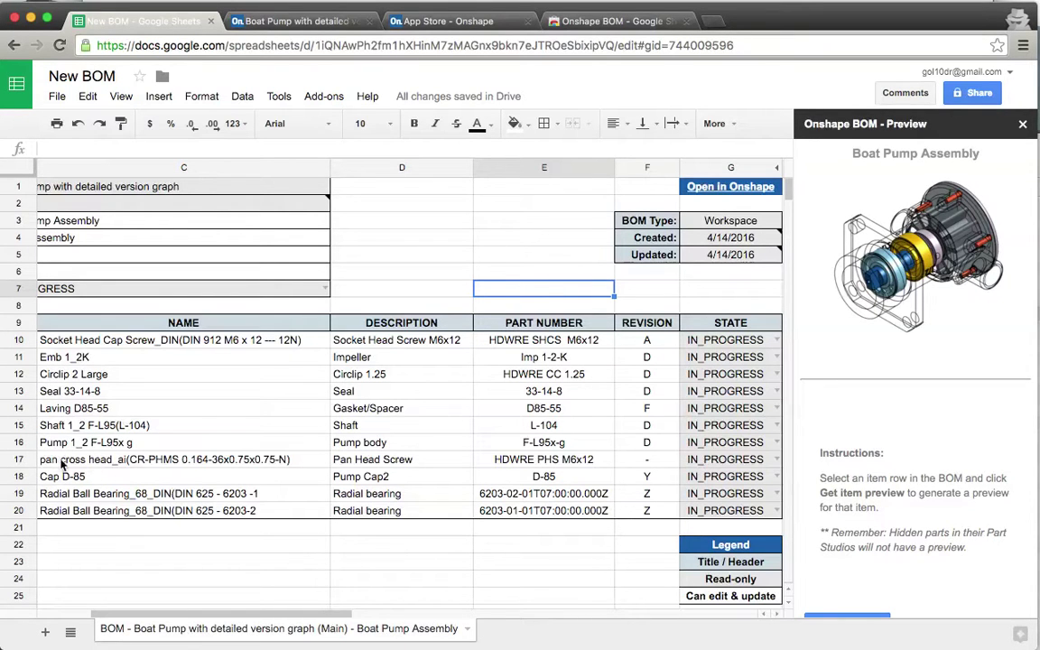
- Generate item previews for the Emb 1_2K impeller and the Seal 33-14-8 from their BOM rows
click(56, 361)
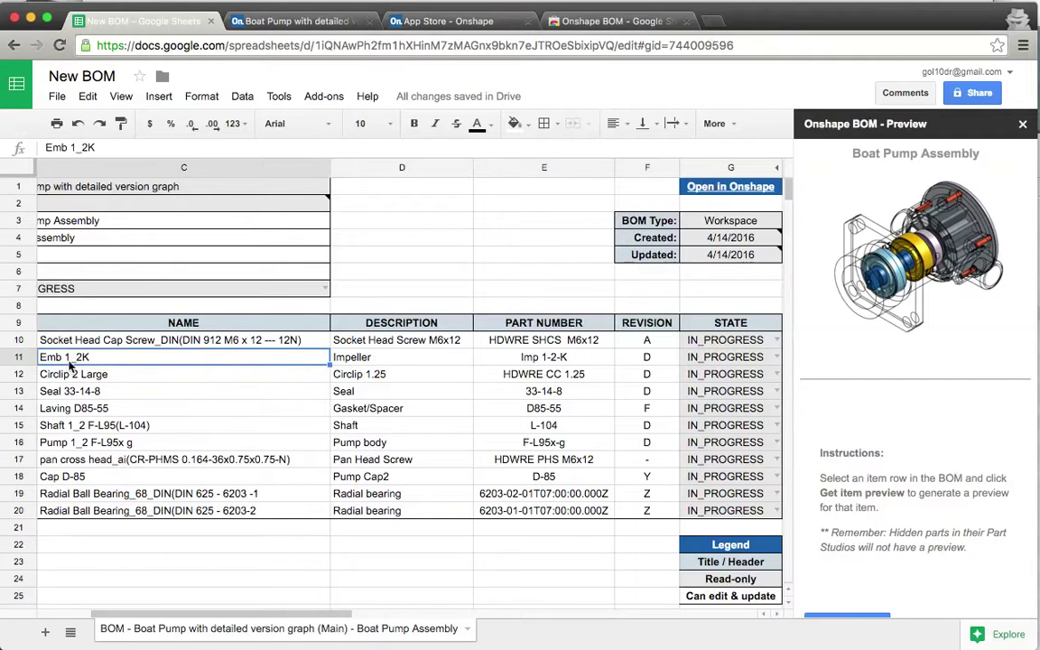
scroll(860, 587, down, 2)
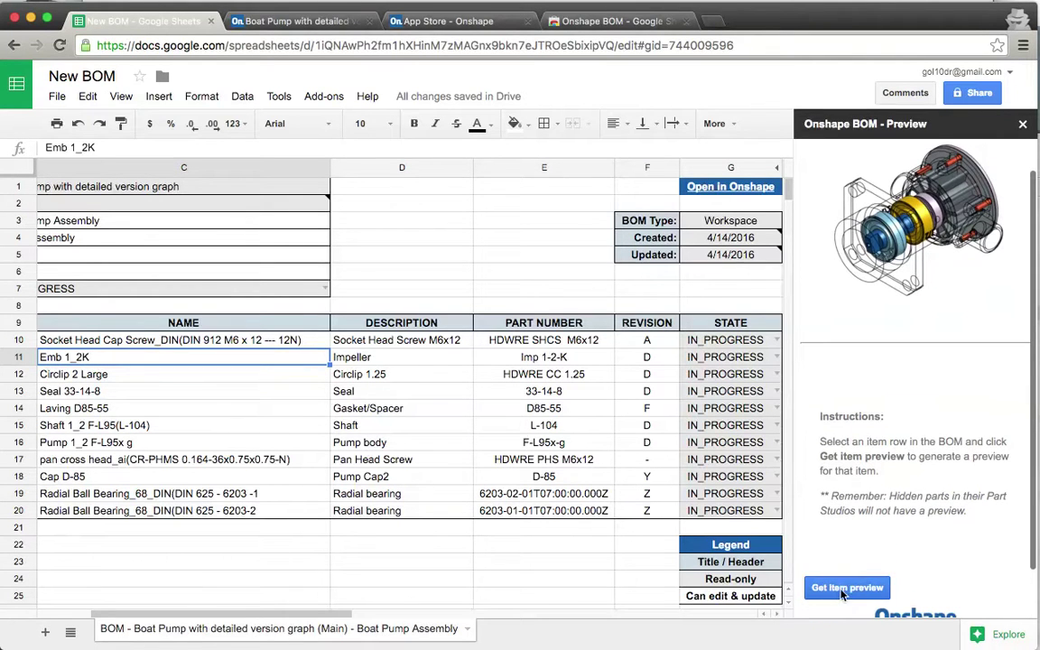
click(839, 591)
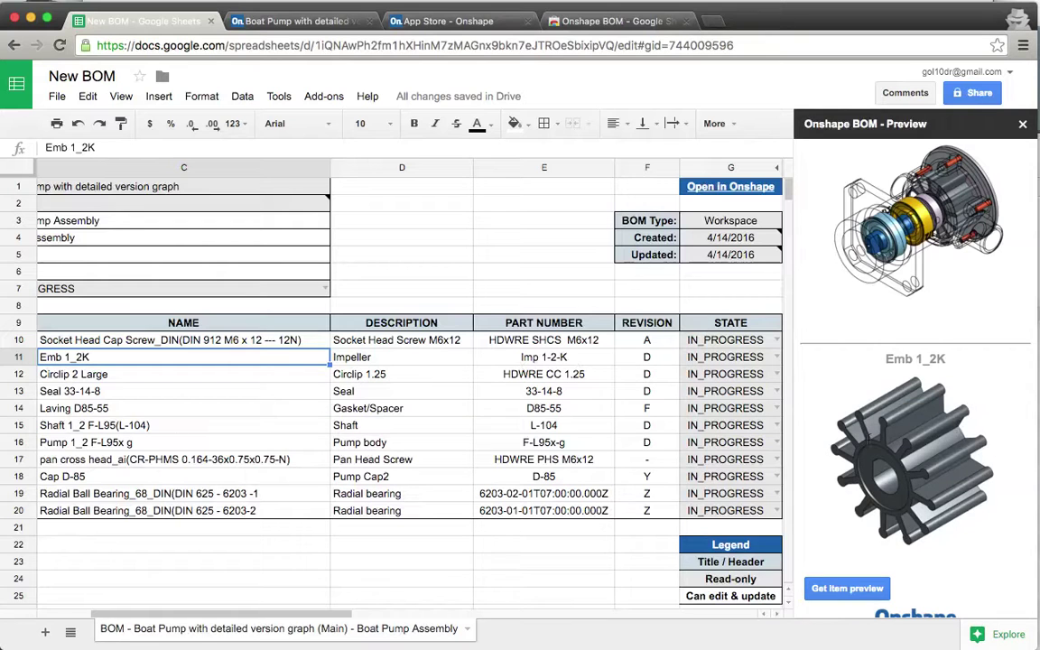
click(54, 391)
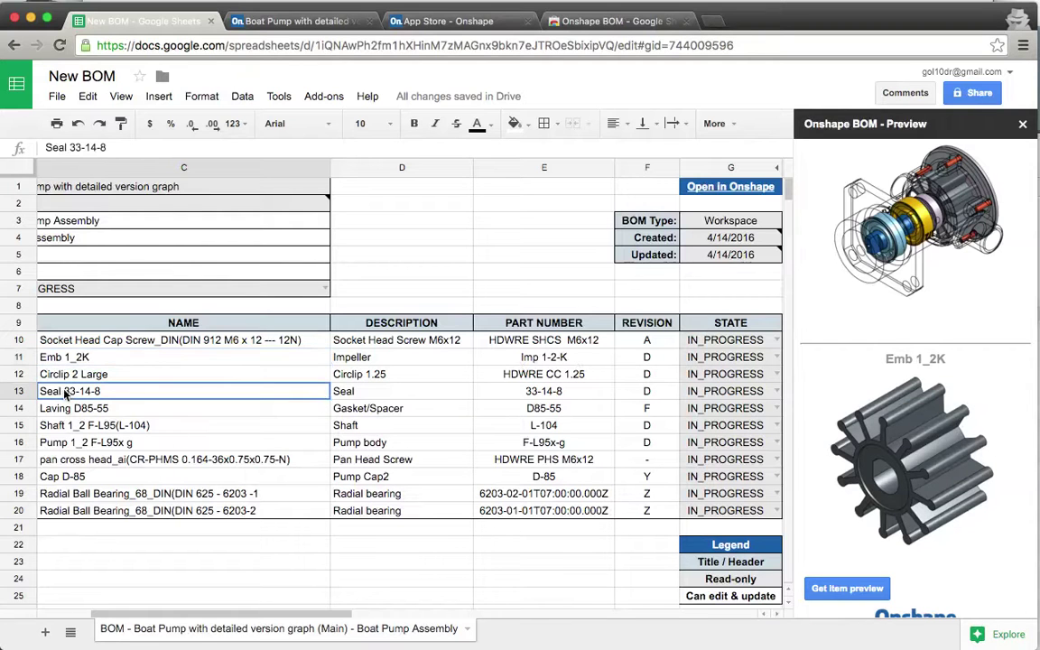
click(872, 589)
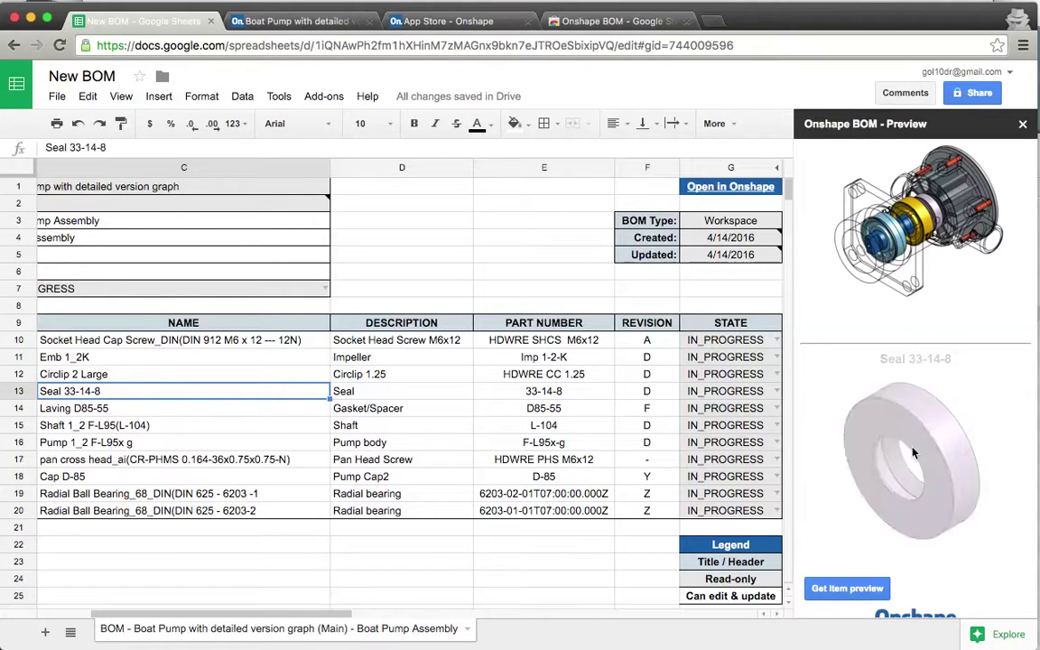
- Generate item previews for the Shaft 1_2 F-L95(L-104) and the pan cross head screw from their BOM rows
click(83, 429)
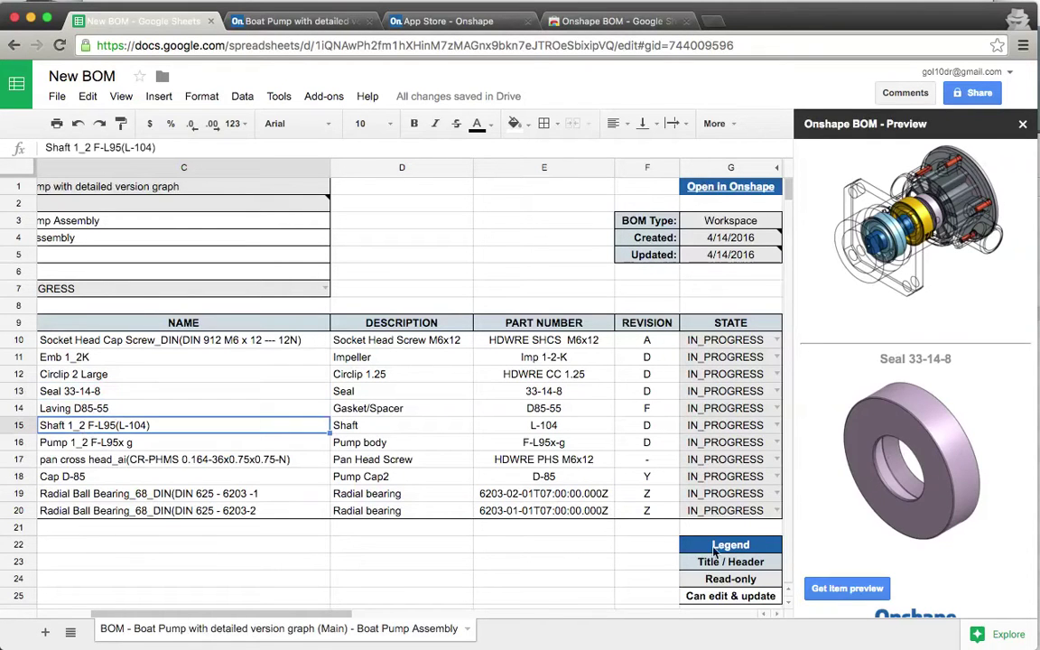
click(847, 589)
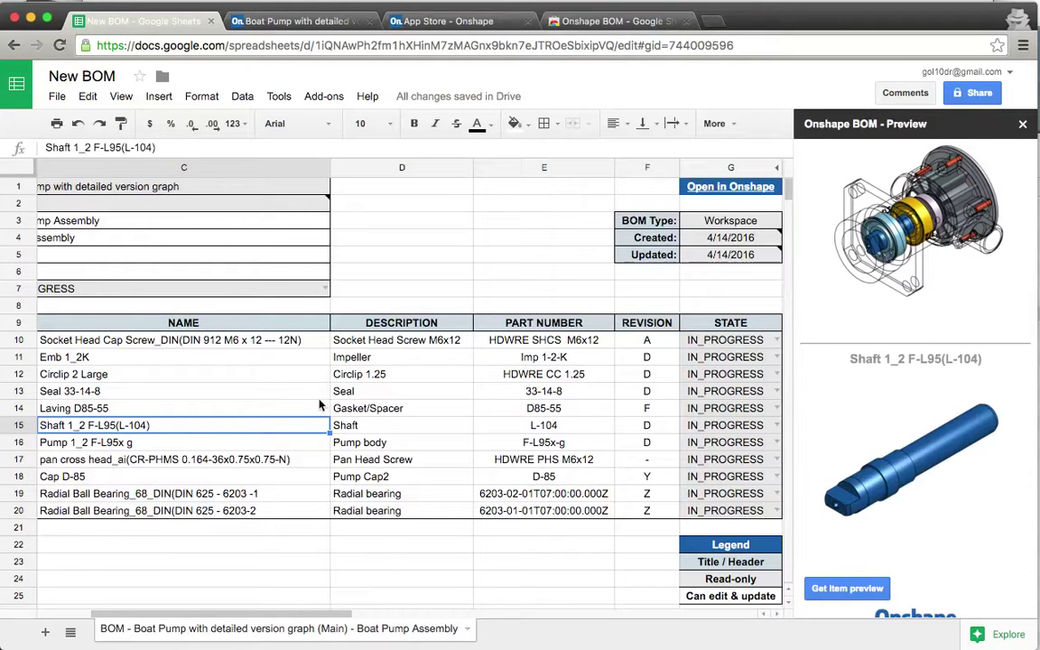
click(131, 462)
click(847, 588)
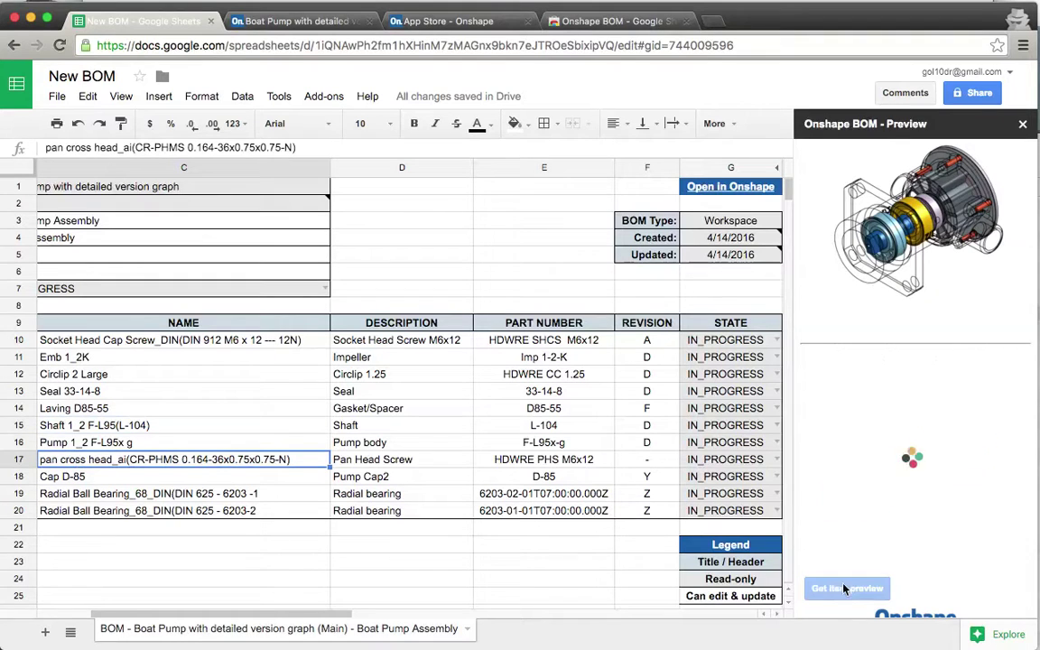